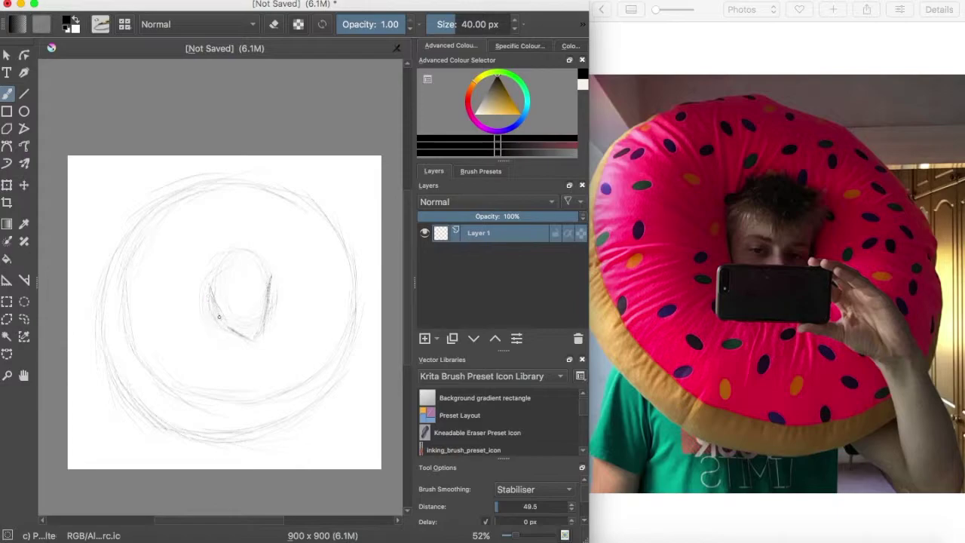
Sketch the head and face in the middle of the doughnut, and duplicate the sketch layer twice.
{"action": "left_click_drag", "start_coordinate": [231, 258], "coordinate": [205, 315]}
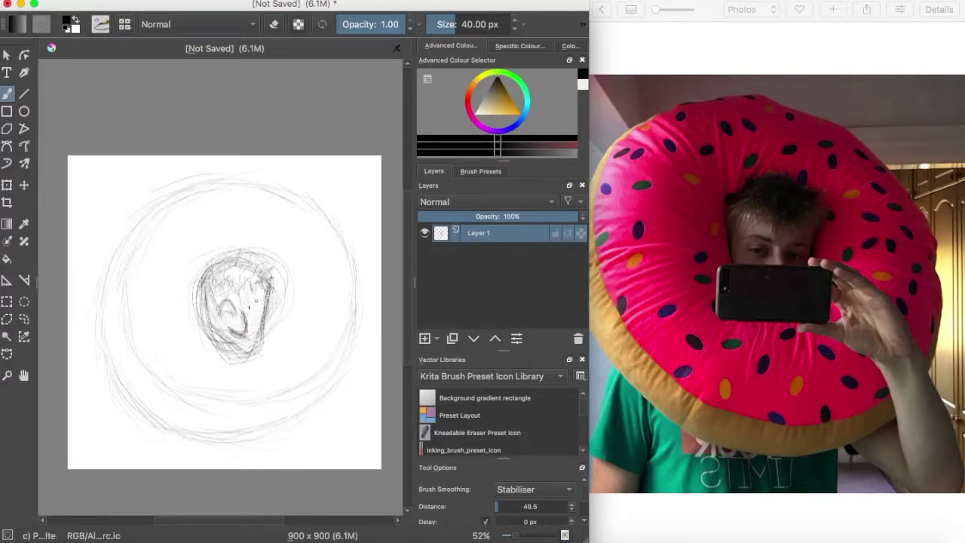
{"action": "left_click", "coordinate": [436, 339]}
{"action": "left_click", "coordinate": [435, 341]}
{"action": "left_click", "coordinate": [452, 339]}
{"action": "left_click", "coordinate": [434, 253]}
{"action": "left_click", "coordinate": [424, 235]}
{"action": "left_click", "coordinate": [425, 235]}
{"action": "left_click", "coordinate": [452, 339]}
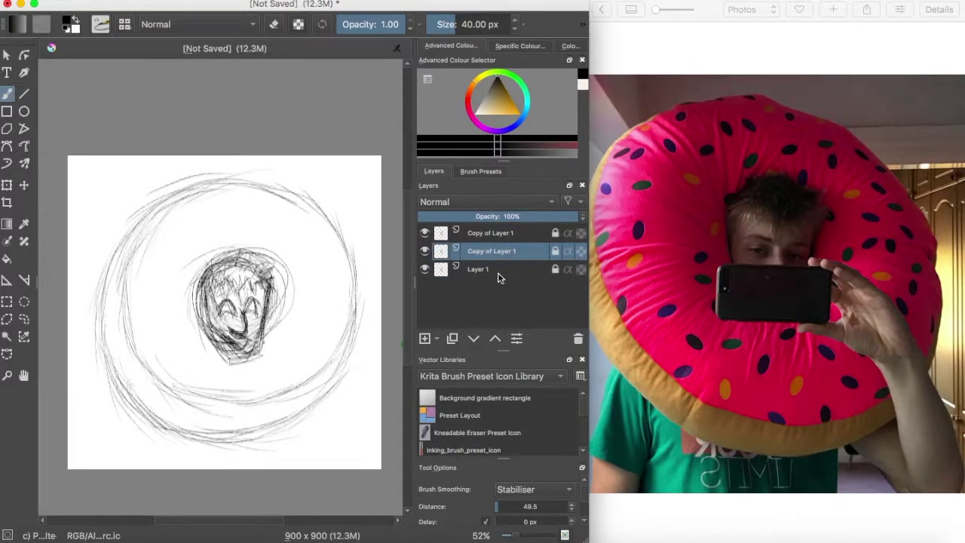
Remove the original sketch layer and place a new paint layer beneath the two sketch copies.
{"action": "right_click", "coordinate": [498, 273]}
{"action": "left_click", "coordinate": [575, 57]}
{"action": "left_click", "coordinate": [425, 338]}
{"action": "left_click_drag", "start_coordinate": [469, 252], "coordinate": [469, 276]}
Switch to a Basic brush preset for inking.
{"action": "left_click", "coordinate": [125, 24]}
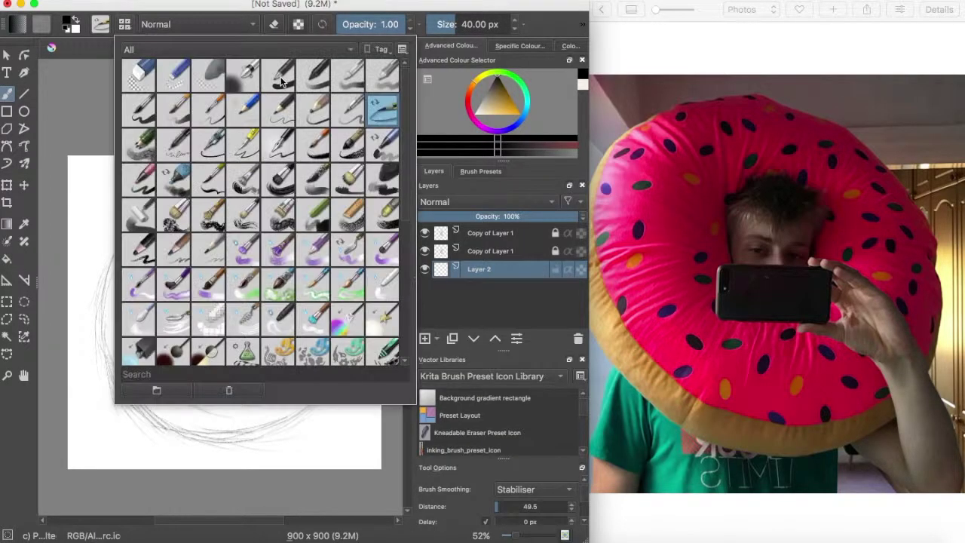
{"action": "left_click", "coordinate": [280, 79]}
Try to draw the doughnut outline as an ellipse with the 40 px brush.
{"action": "left_click", "coordinate": [24, 111]}
{"action": "mouse_move", "coordinate": [159, 245]}
{"action": "left_mouse_down"}
{"action": "mouse_move", "coordinate": [411, 515]}
{"action": "mouse_move", "coordinate": [444, 536]}
{"action": "left_mouse_up"}
{"action": "left_click", "coordinate": [6, 55]}
{"action": "left_click", "coordinate": [105, 103]}
{"action": "left_click", "coordinate": [23, 376]}
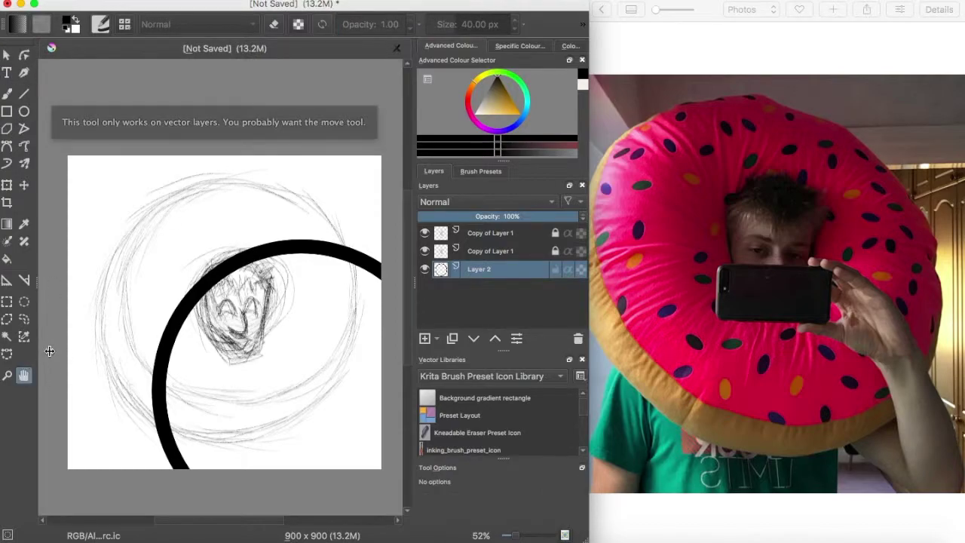
{"action": "left_click_drag", "start_coordinate": [234, 206], "coordinate": [239, 202]}
{"action": "left_click", "coordinate": [101, 0]}
{"action": "left_click", "coordinate": [102, 5]}
Try to outline the doughnut with ellipses using a 6.38 px brush.
{"action": "left_click", "coordinate": [7, 94]}
{"action": "left_click", "coordinate": [442, 24]}
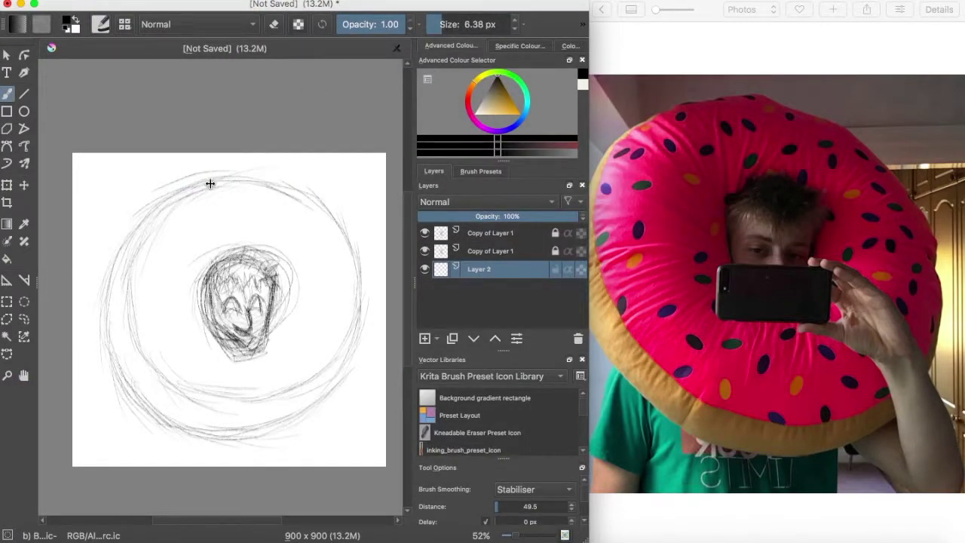
{"action": "left_click", "coordinate": [24, 112]}
{"action": "left_click_drag", "start_coordinate": [101, 176], "coordinate": [373, 444]}
{"action": "left_click_drag", "start_coordinate": [161, 176], "coordinate": [334, 370]}
{"action": "left_click", "coordinate": [110, 1]}
{"action": "left_click", "coordinate": [121, 7]}
Set the brush size to 1.77 px and fit a black ellipse around the outer edge of the sketched doughnut.
{"action": "left_click_drag", "start_coordinate": [442, 27], "coordinate": [436, 28]}
{"action": "left_click_drag", "start_coordinate": [136, 176], "coordinate": [368, 386]}
{"action": "left_click", "coordinate": [110, 0]}
{"action": "left_click", "coordinate": [121, 6]}
{"action": "left_click_drag", "start_coordinate": [106, 178], "coordinate": [339, 379]}
{"action": "left_click", "coordinate": [110, 1]}
{"action": "left_click", "coordinate": [121, 7]}
{"action": "left_click_drag", "start_coordinate": [101, 180], "coordinate": [373, 417]}
{"action": "left_click", "coordinate": [109, 1]}
{"action": "left_click", "coordinate": [121, 7]}
{"action": "left_click_drag", "start_coordinate": [103, 179], "coordinate": [372, 430]}
{"action": "left_click", "coordinate": [109, 1]}
{"action": "left_click", "coordinate": [121, 7]}
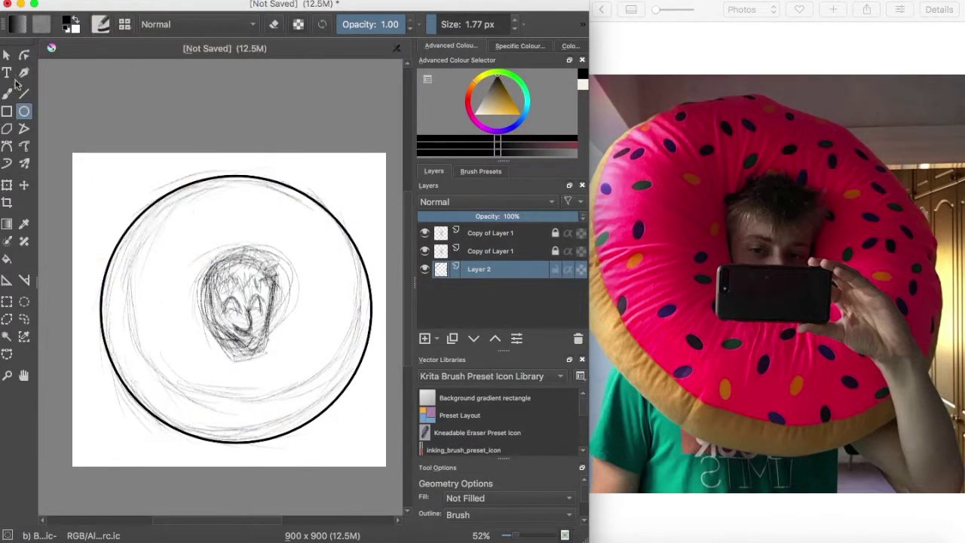
Browse the brush presets, filtering them by tags such as Paint and FX.
{"action": "left_click", "coordinate": [8, 91]}
{"action": "left_click", "coordinate": [100, 24]}
{"action": "left_click", "coordinate": [124, 24]}
{"action": "scroll", "coordinate": [410, 304], "scroll_direction": "down", "scroll_amount": 3}
{"action": "scroll", "coordinate": [380, 93], "scroll_direction": "up", "scroll_amount": 5}
{"action": "scroll", "coordinate": [385, 151], "scroll_direction": "down", "scroll_amount": 2}
{"action": "left_click", "coordinate": [347, 49]}
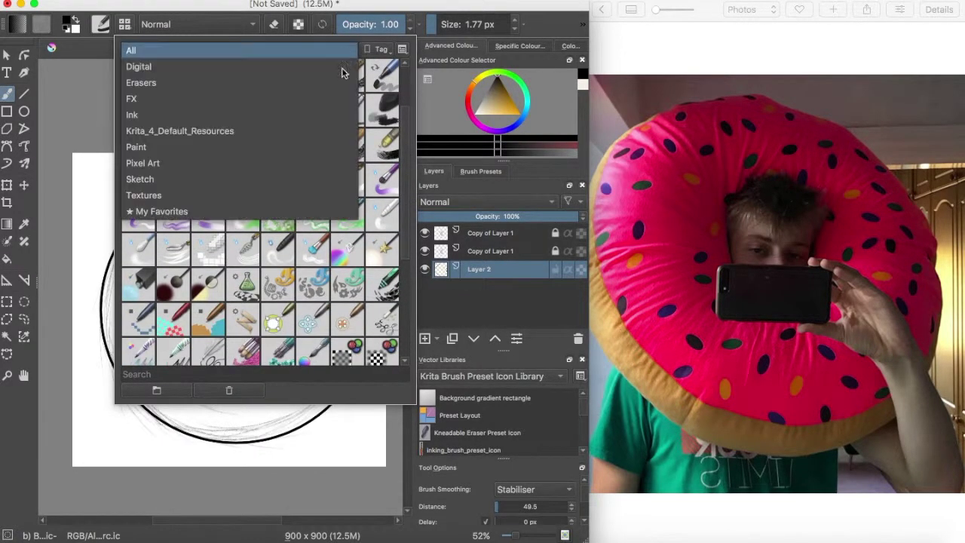
{"action": "left_click", "coordinate": [149, 149]}
{"action": "left_click", "coordinate": [303, 49]}
{"action": "left_click", "coordinate": [303, 21]}
{"action": "left_click", "coordinate": [316, 51]}
{"action": "left_click", "coordinate": [254, 80]}
{"action": "left_click", "coordinate": [282, 49]}
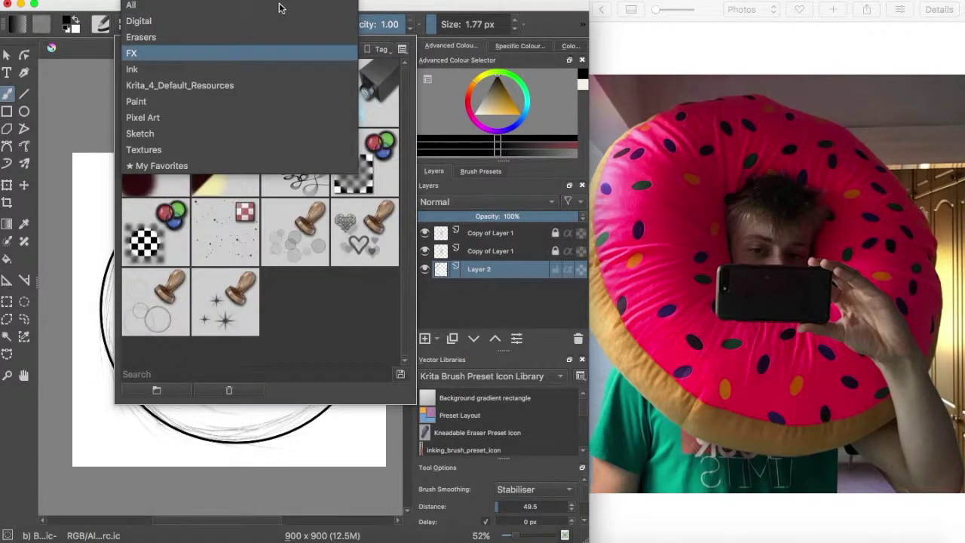
{"action": "left_click", "coordinate": [280, 7]}
{"action": "left_click", "coordinate": [89, 109]}
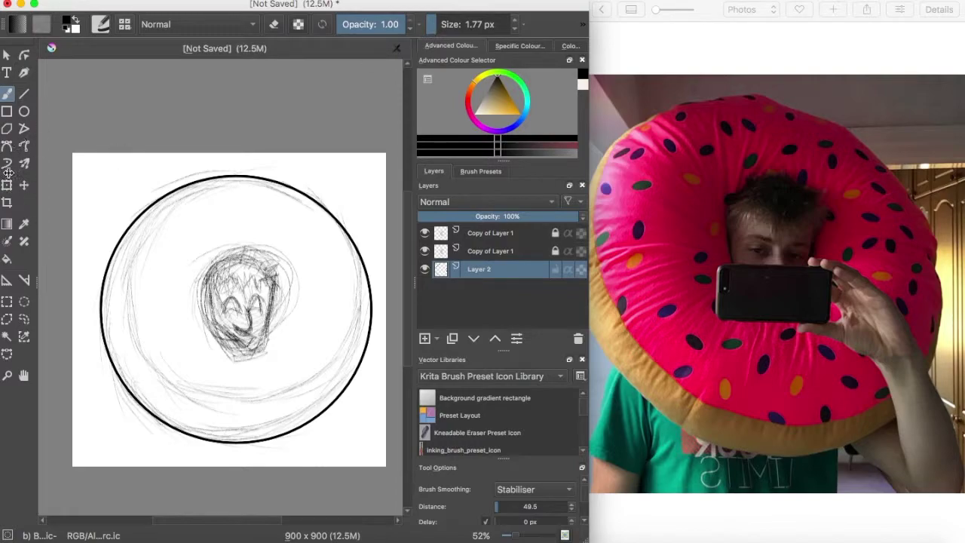
Fill the doughnut ellipse with a golden brown colour.
{"action": "left_click", "coordinate": [7, 260]}
{"action": "left_click", "coordinate": [503, 104]}
{"action": "left_click", "coordinate": [331, 255]}
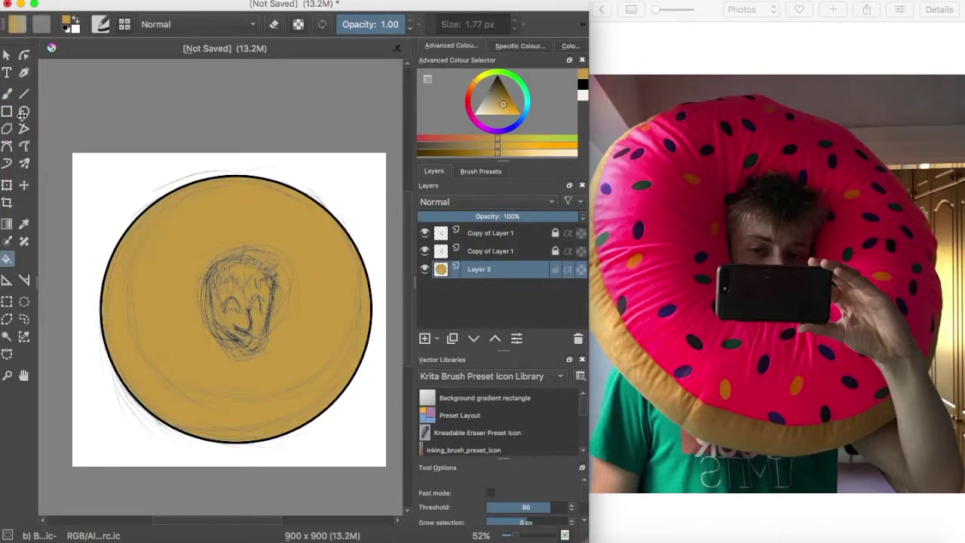
Try to draw the icing ellipse directly on the golden brown doughnut layer.
{"action": "left_click", "coordinate": [24, 111]}
{"action": "left_click_drag", "start_coordinate": [113, 199], "coordinate": [362, 395]}
{"action": "left_click", "coordinate": [105, 1]}
{"action": "left_click", "coordinate": [126, 8]}
Hide the golden doughnut layer, draw the icing ellipse on a new layer, and reset the colour to black.
{"action": "left_click", "coordinate": [424, 338]}
{"action": "left_click", "coordinate": [425, 287]}
{"action": "left_click_drag", "start_coordinate": [113, 174], "coordinate": [363, 402]}
{"action": "key", "text": "d"}
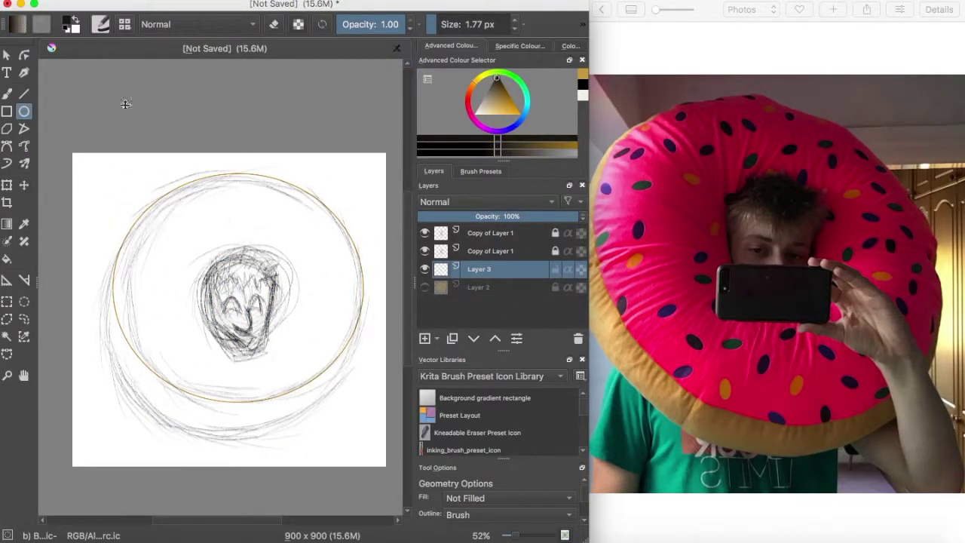
{"action": "left_click", "coordinate": [7, 55]}
{"action": "left_click", "coordinate": [176, 188]}
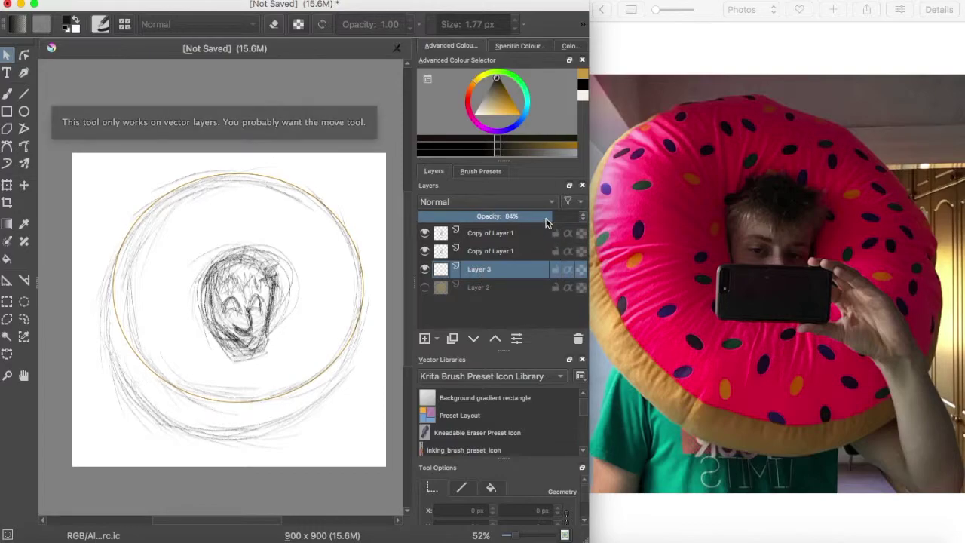
{"action": "key", "text": "b"}
{"action": "left_click", "coordinate": [108, 1]}
{"action": "left_click", "coordinate": [110, 16]}
{"action": "left_click_drag", "start_coordinate": [170, 194], "coordinate": [156, 184]}
{"action": "left_click_drag", "start_coordinate": [135, 197], "coordinate": [134, 257]}
{"action": "key", "text": "super+z"}
{"action": "key", "text": "super+z"}
Replace the icing layer with a new layer and draw a black ellipse over the sketched icing edge.
{"action": "right_click", "coordinate": [539, 281]}
{"action": "left_click", "coordinate": [679, 135]}
{"action": "key", "text": "e"}
{"action": "left_click_drag", "start_coordinate": [122, 176], "coordinate": [361, 402]}
Choose a bright pink and fill the icing ellipse with it.
{"action": "left_click", "coordinate": [480, 124]}
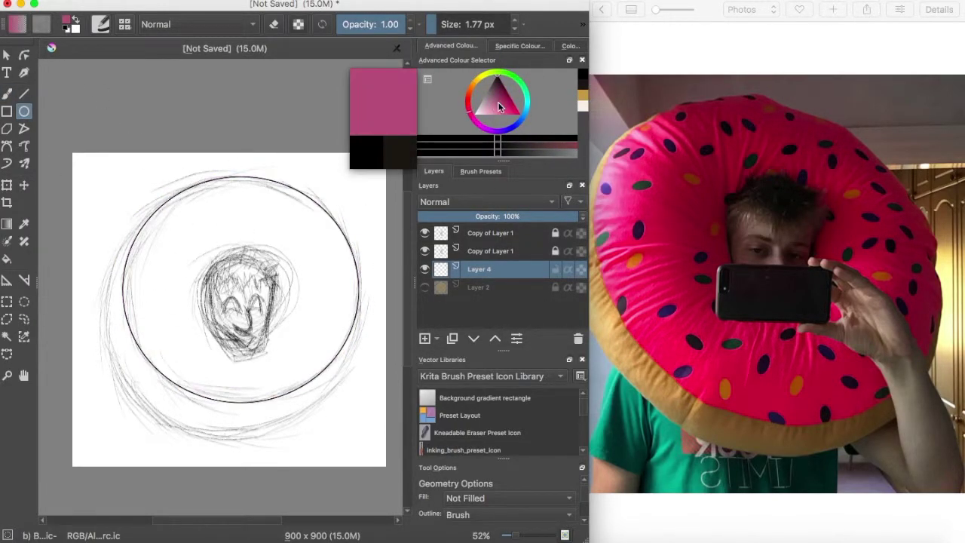
{"action": "key", "text": "f"}
{"action": "left_click", "coordinate": [176, 254]}
{"action": "left_click", "coordinate": [351, 202]}
{"action": "left_click", "coordinate": [104, 0]}
{"action": "left_click", "coordinate": [135, 4]}
{"action": "left_click", "coordinate": [104, 0]}
{"action": "left_click", "coordinate": [136, 4]}
{"action": "left_click_drag", "start_coordinate": [485, 113], "coordinate": [498, 113]}
{"action": "left_click", "coordinate": [226, 226]}
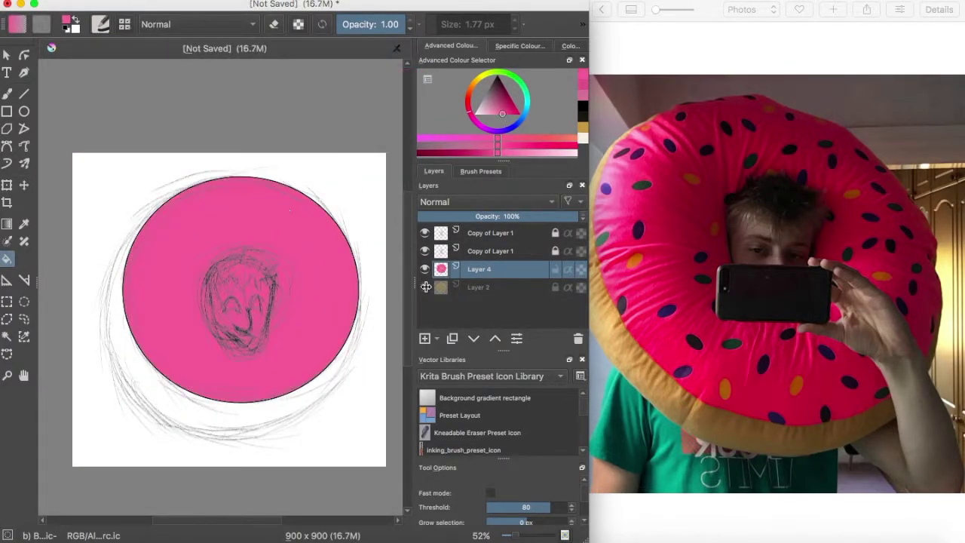
Hide the pink icing layer and draw a black circle around the sketched head on a new layer.
{"action": "left_click", "coordinate": [426, 269]}
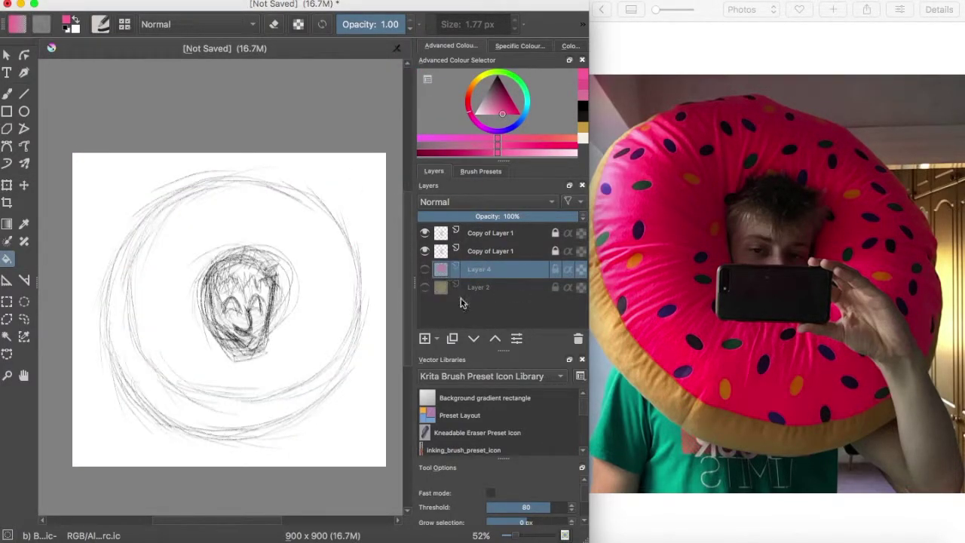
{"action": "left_click", "coordinate": [425, 338]}
{"action": "left_click", "coordinate": [24, 111]}
{"action": "key", "text": "d"}
{"action": "left_click_drag", "start_coordinate": [194, 251], "coordinate": [286, 345]}
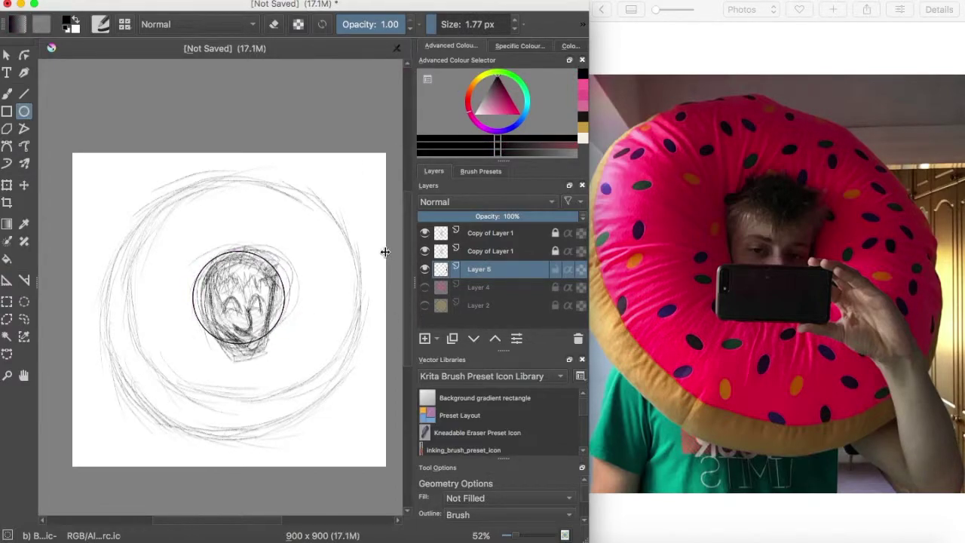
Check the head circle against the pink icing and golden doughnut layers by toggling their visibility.
{"action": "left_click", "coordinate": [426, 287]}
{"action": "left_click", "coordinate": [425, 306]}
{"action": "left_click", "coordinate": [426, 287]}
{"action": "left_click", "coordinate": [425, 287]}
{"action": "left_click", "coordinate": [425, 288]}
{"action": "left_click", "coordinate": [425, 306]}
Switch to the freehand brush and set the colour to a pale cream.
{"action": "left_click", "coordinate": [7, 92]}
{"action": "left_click", "coordinate": [124, 24]}
{"action": "left_click", "coordinate": [377, 407]}
{"action": "left_click_drag", "start_coordinate": [358, 190], "coordinate": [375, 214]}
{"action": "left_click", "coordinate": [94, 0]}
{"action": "left_click", "coordinate": [121, 3]}
{"action": "left_click", "coordinate": [483, 111]}
{"action": "left_click", "coordinate": [474, 82]}
{"action": "left_click", "coordinate": [486, 110]}
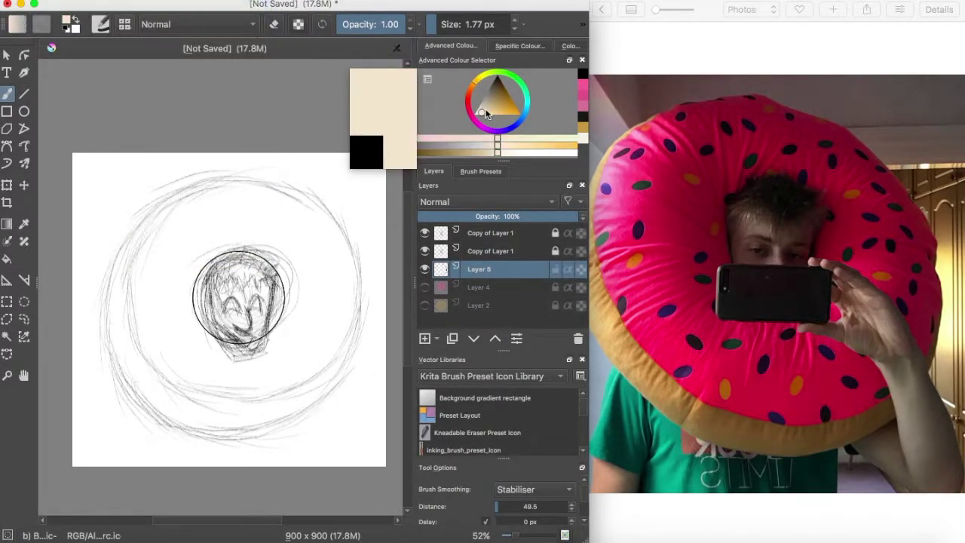
Shift the colour to a pale yellowish beige and trace the sketched head's outline on a new layer.
{"action": "left_click_drag", "start_coordinate": [358, 177], "coordinate": [376, 206]}
{"action": "key", "text": "ctrl+z"}
{"action": "left_click", "coordinate": [478, 78]}
{"action": "left_click_drag", "start_coordinate": [354, 181], "coordinate": [369, 208]}
{"action": "left_click", "coordinate": [94, 0]}
{"action": "left_click", "coordinate": [121, 3]}
{"action": "left_click", "coordinate": [95, 0]}
{"action": "left_click", "coordinate": [129, 6]}
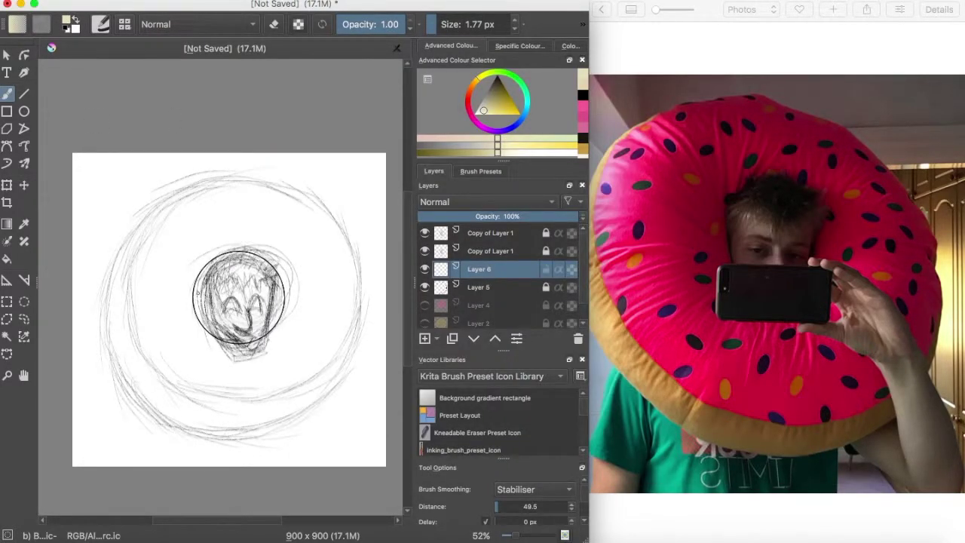
{"action": "mouse_move", "coordinate": [262, 363]}
{"action": "left_mouse_down"}
{"action": "mouse_move", "coordinate": [282, 298]}
{"action": "mouse_move", "coordinate": [276, 325]}
{"action": "left_mouse_up"}
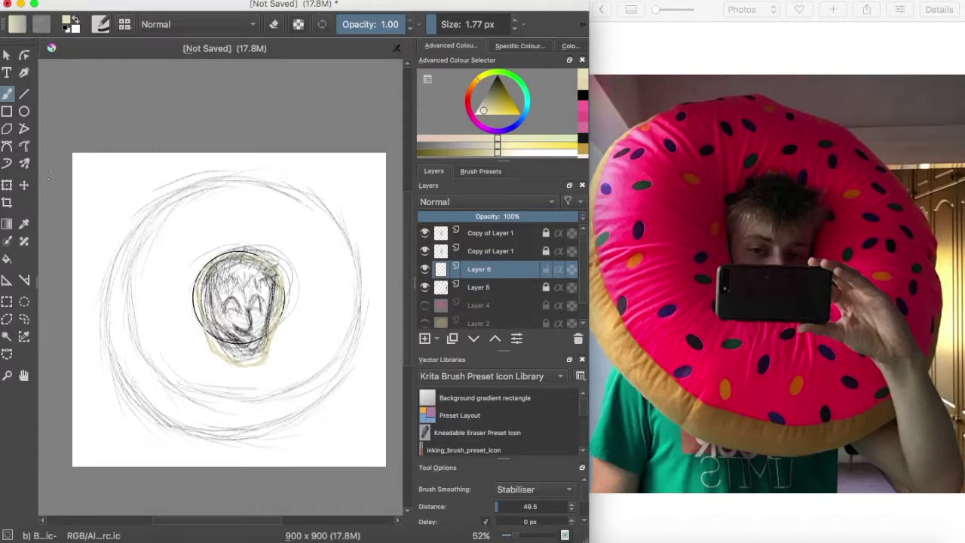
Try to fill the inside of the traced head outline with the pale beige.
{"action": "left_click", "coordinate": [7, 259]}
{"action": "left_click", "coordinate": [238, 302]}
{"action": "left_click", "coordinate": [98, 2]}
{"action": "left_click", "coordinate": [130, 5]}
Hide both sketch copy layers and reset the colour to black.
{"action": "left_click", "coordinate": [425, 251]}
{"action": "left_click", "coordinate": [425, 233]}
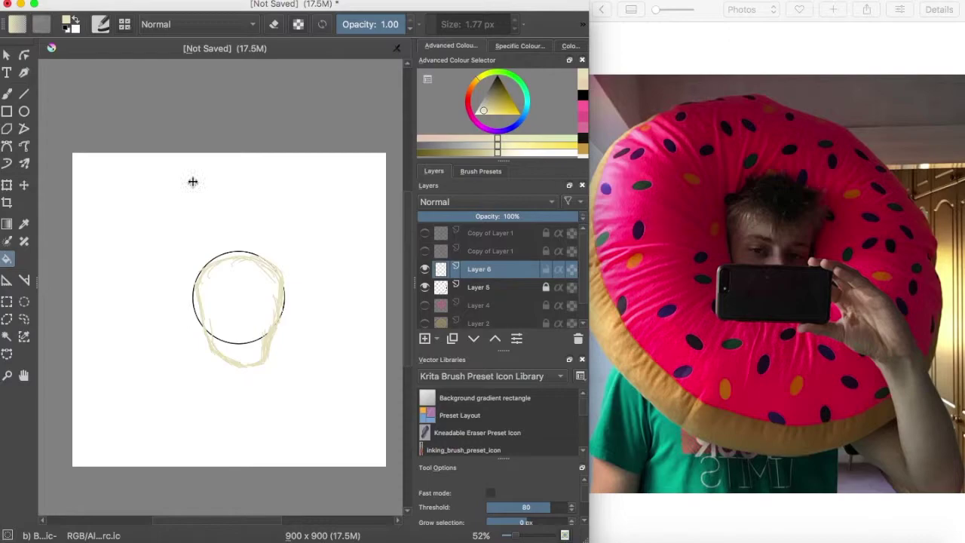
{"action": "key", "text": "d"}
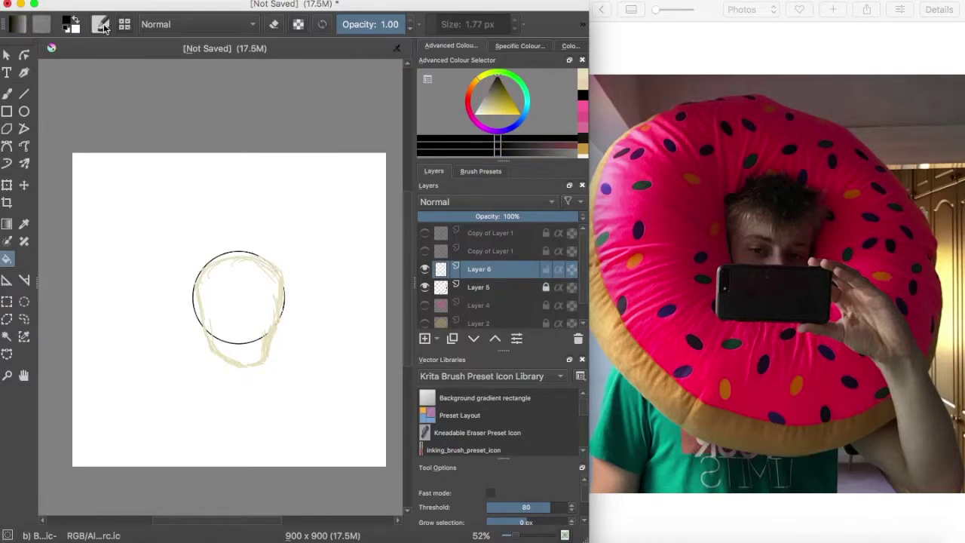
{"action": "left_click", "coordinate": [317, 189]}
{"action": "left_click", "coordinate": [130, 0]}
{"action": "left_click", "coordinate": [113, 6]}
Try freehand black strokes around the head with a 0.69 px brush.
{"action": "left_click", "coordinate": [7, 93]}
{"action": "left_click_drag", "start_coordinate": [438, 24], "coordinate": [434, 23]}
{"action": "left_click_drag", "start_coordinate": [306, 203], "coordinate": [336, 225]}
{"action": "key", "text": "super+z"}
{"action": "key", "text": "1"}
{"action": "left_click_drag", "start_coordinate": [203, 411], "coordinate": [194, 375]}
{"action": "key", "text": "super+z"}
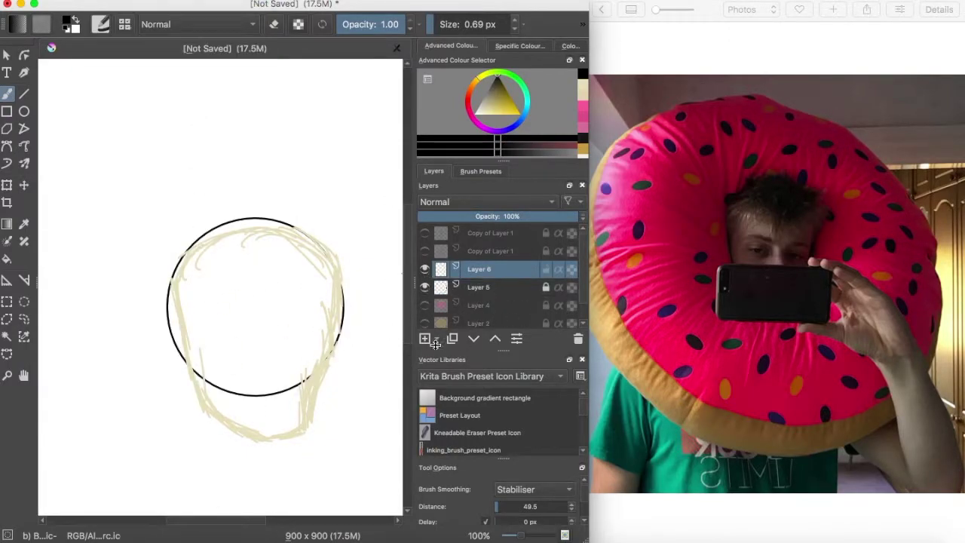
Add a new layer and draw a straight black line along the left side of the head outline.
{"action": "left_click", "coordinate": [427, 340]}
{"action": "left_click", "coordinate": [25, 96]}
{"action": "left_click_drag", "start_coordinate": [177, 290], "coordinate": [199, 398]}
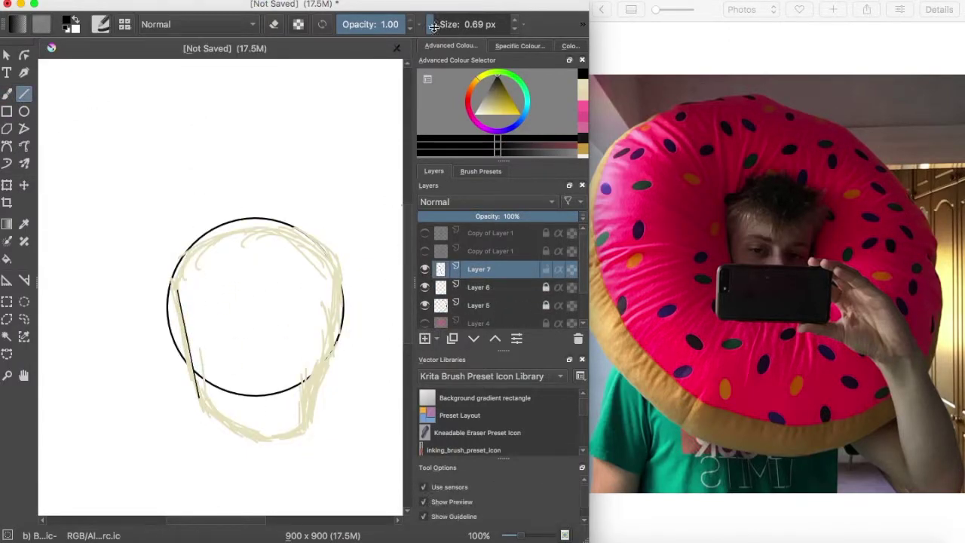
Set the brush size to 1.77 px and try a Bezier curve across the top of the head.
{"action": "left_click_drag", "start_coordinate": [433, 27], "coordinate": [436, 31]}
{"action": "left_click", "coordinate": [6, 146]}
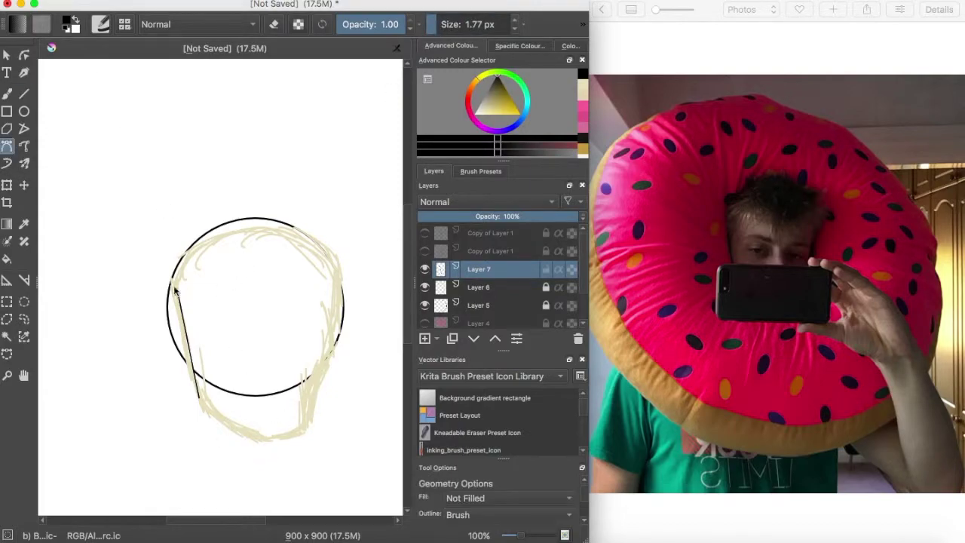
{"action": "left_click_drag", "start_coordinate": [337, 264], "coordinate": [534, 325]}
{"action": "left_click", "coordinate": [101, 1]}
{"action": "left_click", "coordinate": [136, 6]}
Redraw the straight line along the left side of the head with the 1.77 px brush.
{"action": "left_click", "coordinate": [25, 94]}
{"action": "left_click", "coordinate": [200, 397]}
{"action": "left_click", "coordinate": [101, 1]}
{"action": "left_click", "coordinate": [136, 6]}
{"action": "left_click_drag", "start_coordinate": [202, 402], "coordinate": [172, 282]}
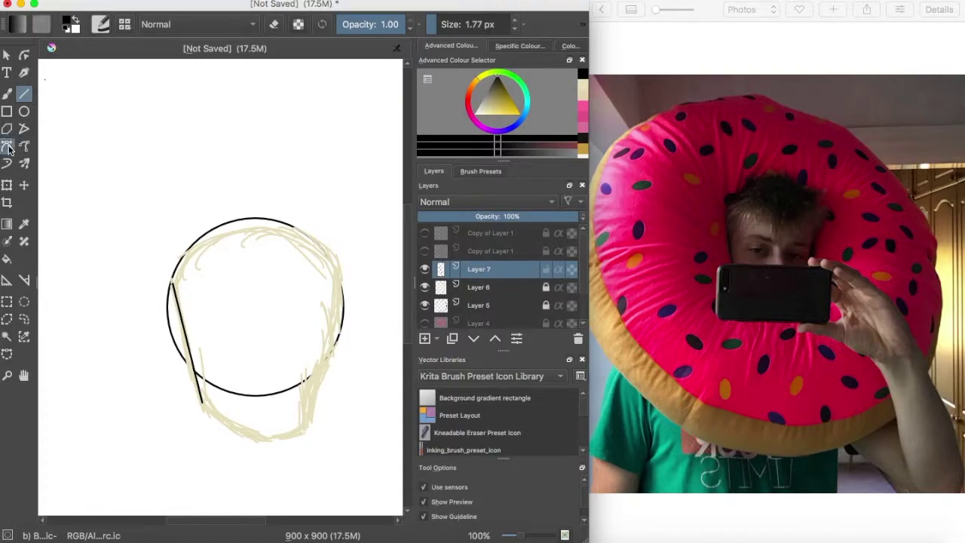
Try to draw a Bezier curve from the side line's upper end over the top of the head.
{"action": "left_click", "coordinate": [7, 147]}
{"action": "left_click", "coordinate": [173, 284]}
{"action": "left_click", "coordinate": [7, 55]}
{"action": "left_click", "coordinate": [7, 147]}
{"action": "left_click", "coordinate": [174, 285]}
{"action": "mouse_move", "coordinate": [337, 265]}
{"action": "left_mouse_down"}
{"action": "mouse_move", "coordinate": [436, 350]}
{"action": "mouse_move", "coordinate": [450, 348]}
{"action": "mouse_move", "coordinate": [337, 264]}
{"action": "left_mouse_up"}
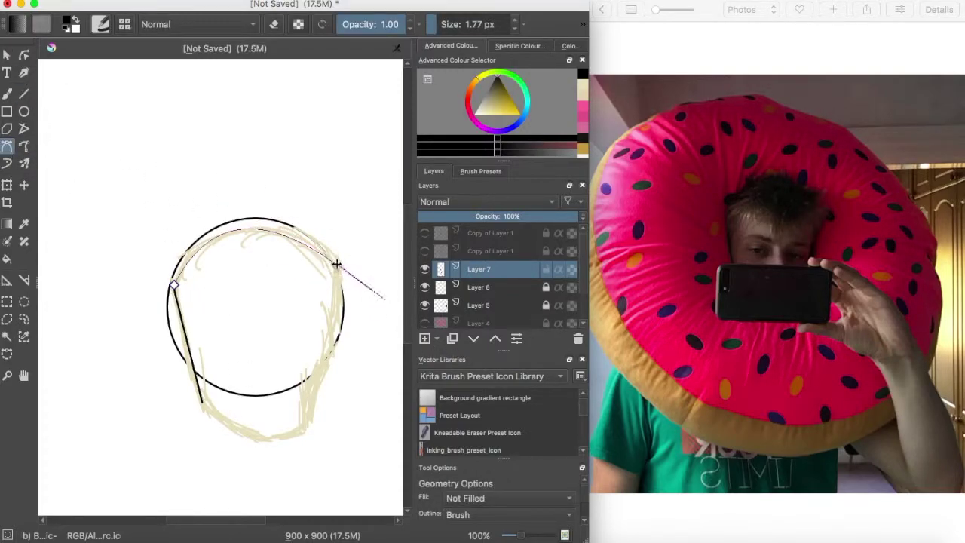
Redraw the straight line along the left side of the head and try a Bezier curve over the head's top.
{"action": "left_click", "coordinate": [24, 94]}
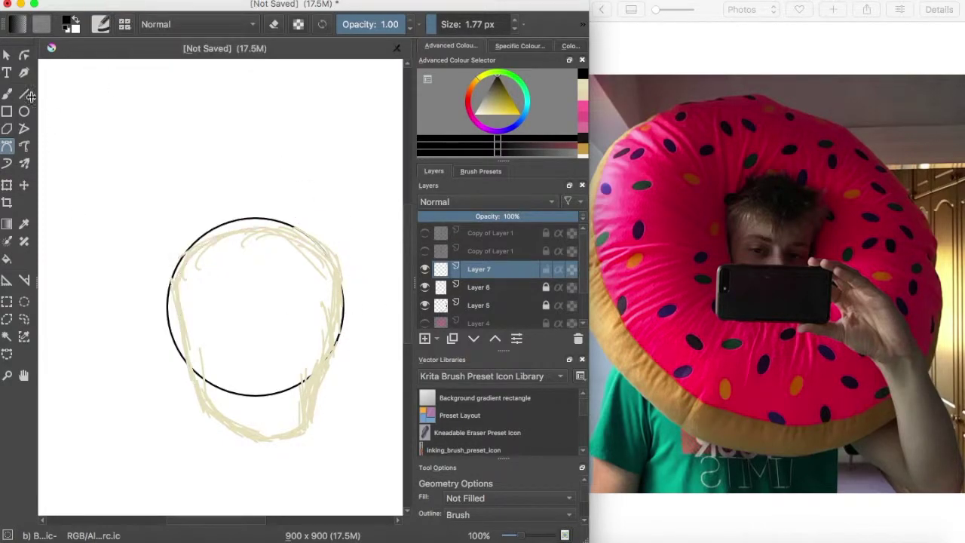
{"action": "left_click_drag", "start_coordinate": [173, 289], "coordinate": [174, 292]}
{"action": "left_click", "coordinate": [7, 146]}
{"action": "left_click", "coordinate": [174, 290]}
{"action": "left_click_drag", "start_coordinate": [334, 266], "coordinate": [432, 358]}
Try Dynamic Brush and Freehand Path strokes from the side line's upper end over the head, undoing each one.
{"action": "left_click", "coordinate": [7, 128]}
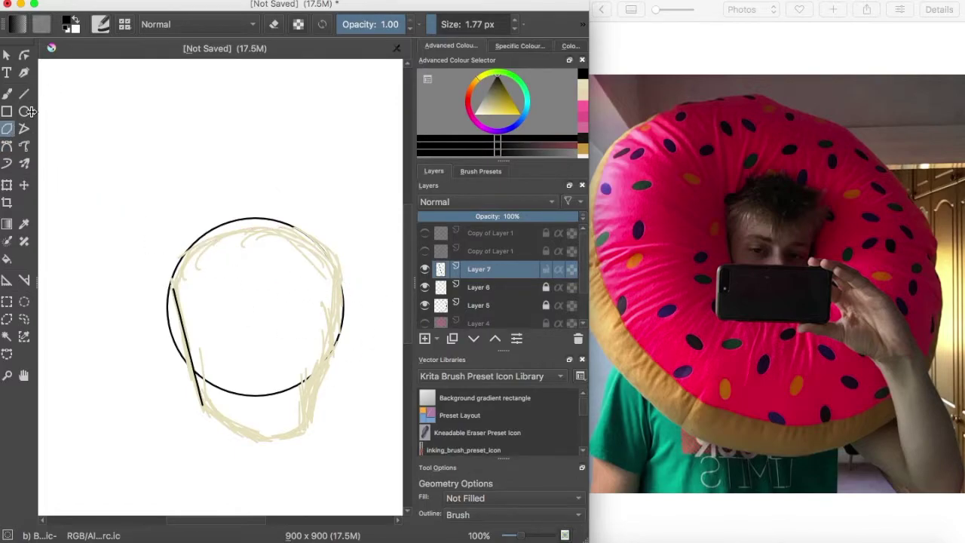
{"action": "left_click", "coordinate": [9, 164]}
{"action": "left_click_drag", "start_coordinate": [174, 291], "coordinate": [341, 263]}
{"action": "left_click", "coordinate": [104, 1]}
{"action": "left_click", "coordinate": [116, 12]}
{"action": "left_click", "coordinate": [24, 147]}
{"action": "mouse_move", "coordinate": [173, 290]}
{"action": "left_mouse_down"}
{"action": "mouse_move", "coordinate": [303, 246]}
{"action": "mouse_move", "coordinate": [341, 266]}
{"action": "left_mouse_up"}
{"action": "left_click", "coordinate": [104, 0]}
{"action": "left_click", "coordinate": [116, 6]}
Try another Bezier curve from the side line's upper end to the opposite side of the head.
{"action": "left_click", "coordinate": [7, 145]}
{"action": "left_click", "coordinate": [173, 289]}
{"action": "left_click_drag", "start_coordinate": [324, 264], "coordinate": [386, 263]}
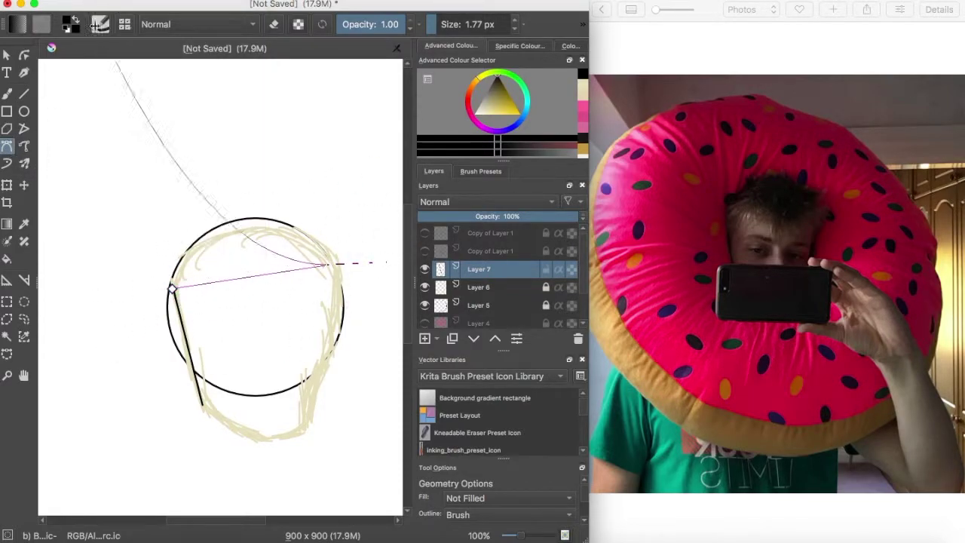
Draw connected straight segments around the chin, right side and top of the head sketch.
{"action": "left_click", "coordinate": [24, 93]}
{"action": "left_click_drag", "start_coordinate": [258, 441], "coordinate": [310, 423]}
{"action": "mouse_move", "coordinate": [315, 368]}
{"action": "left_mouse_down"}
{"action": "mouse_move", "coordinate": [340, 279]}
{"action": "mouse_move", "coordinate": [327, 253]}
{"action": "left_mouse_up"}
{"action": "left_click_drag", "start_coordinate": [327, 253], "coordinate": [268, 230]}
{"action": "left_click_drag", "start_coordinate": [269, 230], "coordinate": [214, 240]}
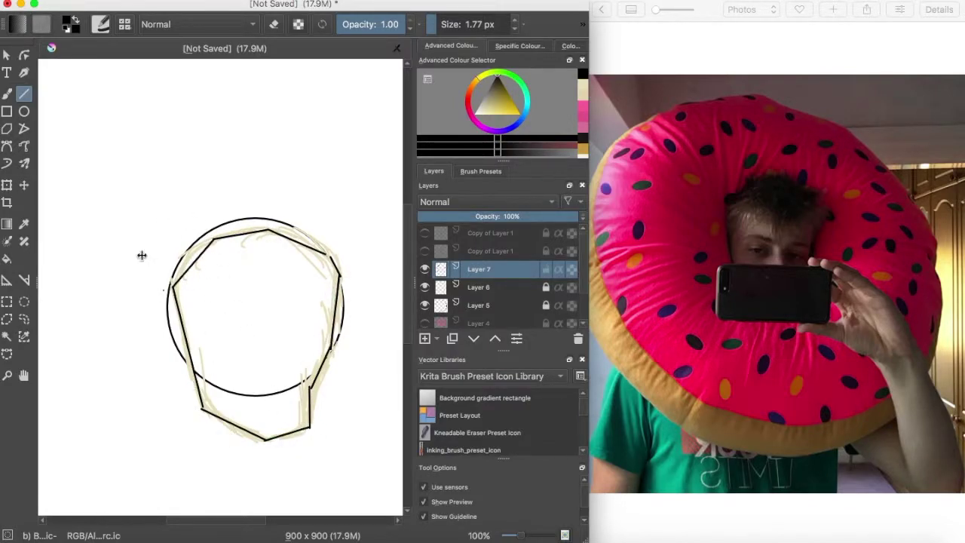
Undo the straight segments around the head, keeping only the line along its left side.
{"action": "left_click", "coordinate": [6, 55]}
{"action": "left_click", "coordinate": [223, 420]}
{"action": "left_click_drag", "start_coordinate": [117, 4], "coordinate": [114, 4]}
{"action": "left_click", "coordinate": [103, 0]}
{"action": "left_click", "coordinate": [112, 6]}
{"action": "left_click", "coordinate": [103, 0]}
{"action": "left_click", "coordinate": [111, 6]}
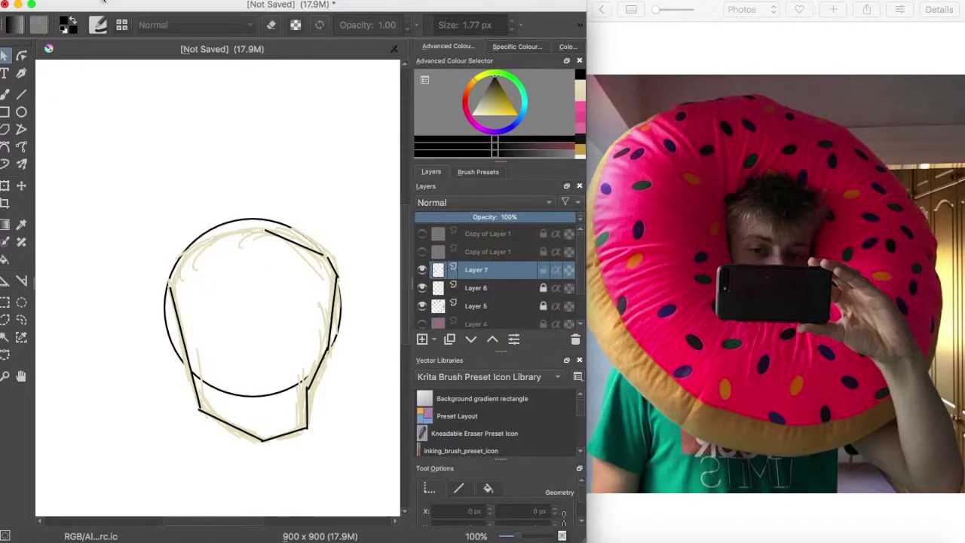
{"action": "key", "text": "super+z"}
{"action": "key", "text": "super+z"}
{"action": "key", "text": "super+z"}
{"action": "key", "text": "super+z"}
{"action": "key", "text": "super+z"}
{"action": "key", "text": "super+z"}
{"action": "key", "text": "super+z"}
{"action": "left_click", "coordinate": [5, 186]}
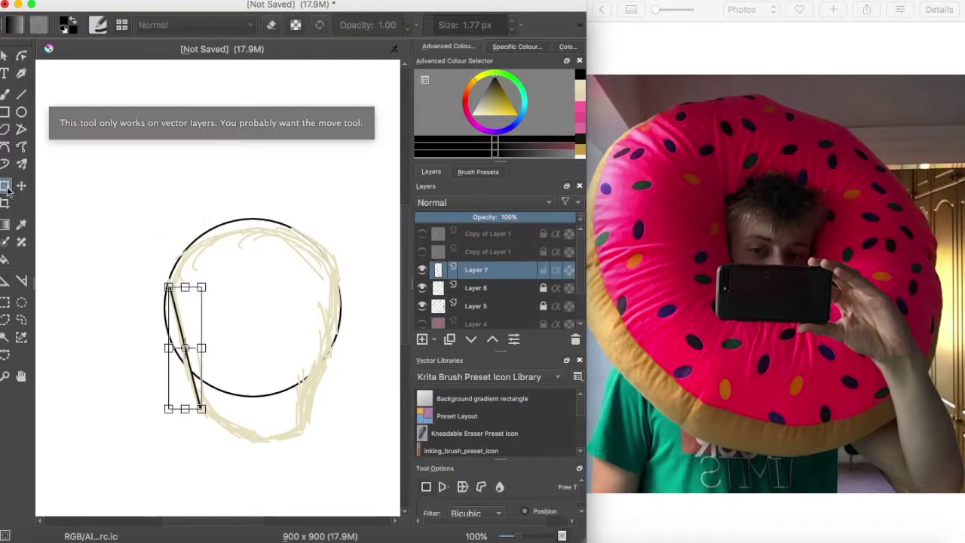
Draw a closed Bezier outline from the side line's lower end around the chin, right side and top of the head.
{"action": "left_click", "coordinate": [5, 147]}
{"action": "left_click", "coordinate": [200, 411]}
{"action": "left_click_drag", "start_coordinate": [305, 417], "coordinate": [319, 383]}
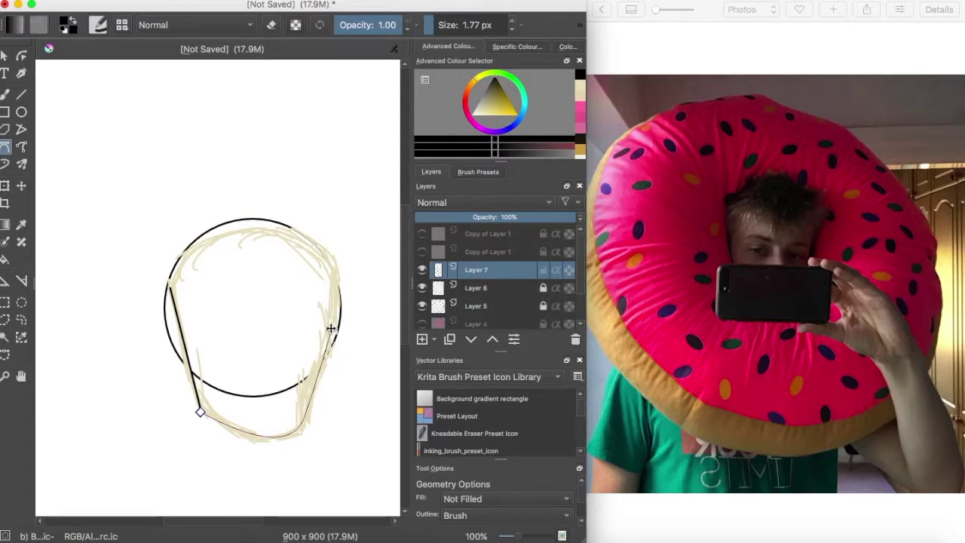
{"action": "mouse_move", "coordinate": [255, 230]}
{"action": "left_mouse_down"}
{"action": "mouse_move", "coordinate": [174, 241]}
{"action": "mouse_move", "coordinate": [218, 257]}
{"action": "mouse_move", "coordinate": [258, 213]}
{"action": "left_mouse_up"}
{"action": "left_click", "coordinate": [200, 412]}
Transform the head outline on Layer 7, stretching its sides and lower edge to fit the sketch.
{"action": "left_click", "coordinate": [5, 186]}
{"action": "left_click_drag", "start_coordinate": [170, 325], "coordinate": [160, 326]}
{"action": "left_click_drag", "start_coordinate": [291, 322], "coordinate": [298, 320]}
{"action": "left_click_drag", "start_coordinate": [269, 433], "coordinate": [269, 437]}
Fill the head outline with the pale cream colour.
{"action": "left_click", "coordinate": [580, 88]}
{"action": "left_click", "coordinate": [5, 260]}
{"action": "left_click", "coordinate": [192, 293]}
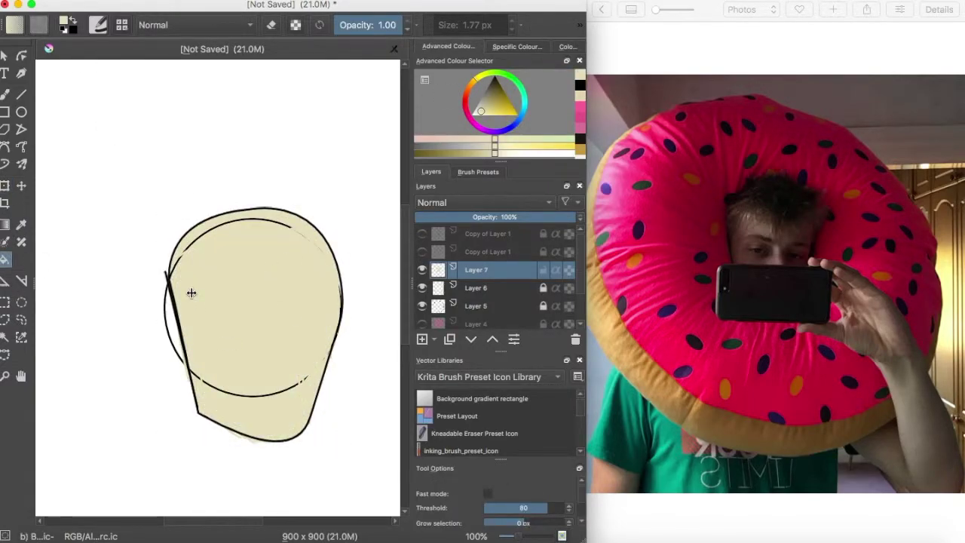
Hide Layer 5 and Layer 6 and show Layer 4 and Layer 2 behind the head.
{"action": "left_click", "coordinate": [423, 308]}
{"action": "left_click", "coordinate": [423, 289]}
{"action": "left_click", "coordinate": [423, 253]}
{"action": "left_click", "coordinate": [423, 253]}
{"action": "left_click", "coordinate": [423, 323]}
{"action": "left_click", "coordinate": [423, 306]}
{"action": "left_click", "coordinate": [423, 305]}
{"action": "scroll", "coordinate": [426, 302], "scroll_direction": "down", "scroll_amount": 1}
{"action": "left_click", "coordinate": [423, 324]}
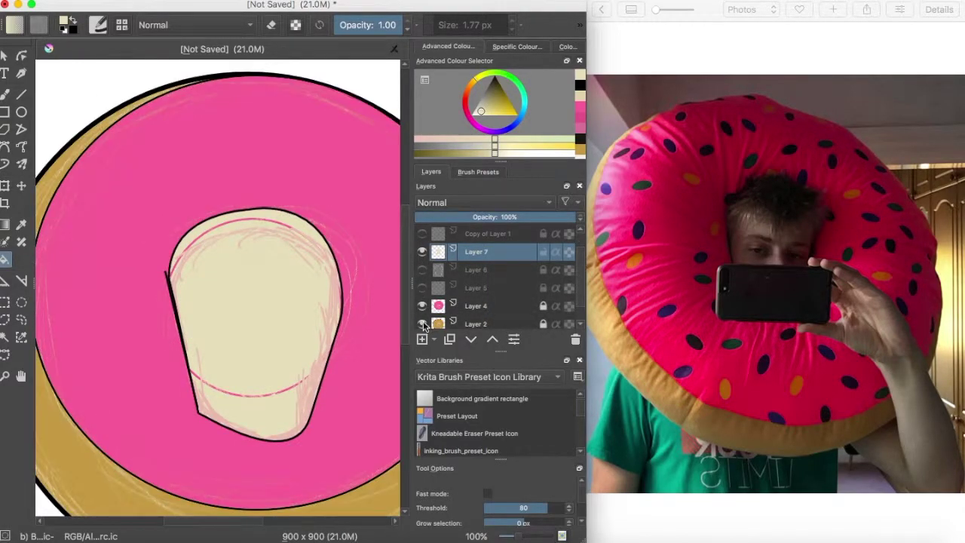
Set the freehand brush to black at 0.69 px, undoing a test stroke on the face.
{"action": "left_click", "coordinate": [5, 95]}
{"action": "left_click", "coordinate": [496, 78]}
{"action": "left_click_drag", "start_coordinate": [257, 290], "coordinate": [285, 315]}
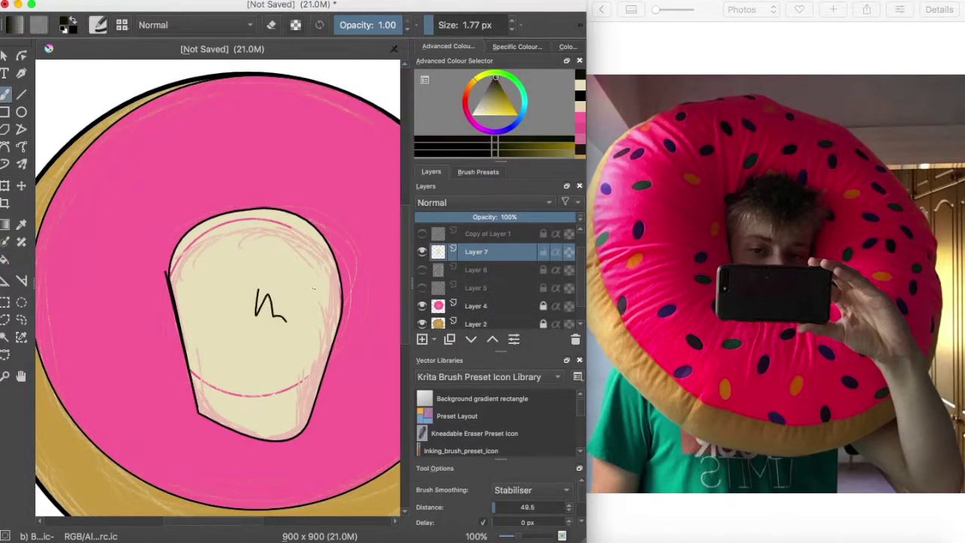
{"action": "left_click", "coordinate": [97, 0]}
{"action": "left_click", "coordinate": [113, 6]}
{"action": "key", "text": "bracketleft"}
{"action": "key", "text": "bracketleft"}
{"action": "key", "text": "bracketleft"}
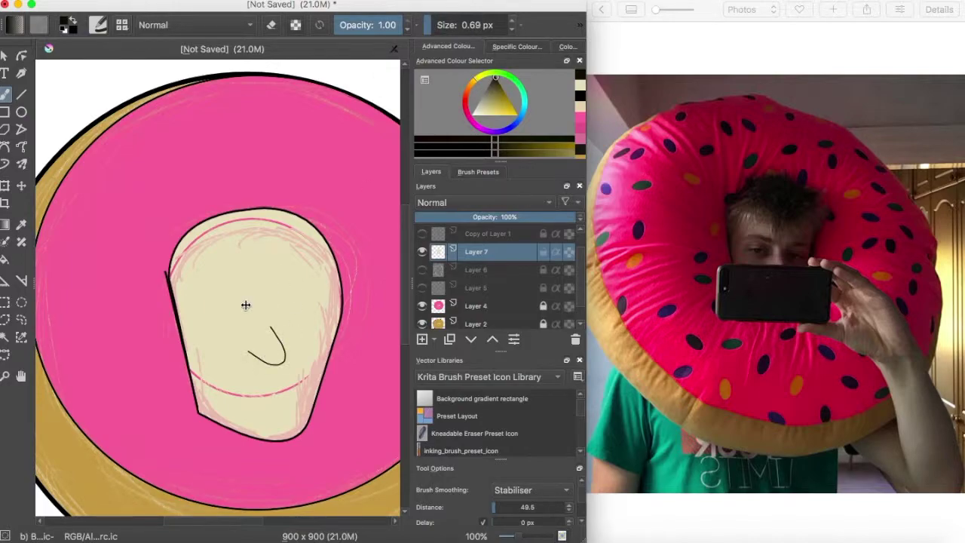
Try freehand nose and eye strokes on the face and undo them.
{"action": "left_click_drag", "start_coordinate": [240, 282], "coordinate": [235, 325]}
{"action": "key", "text": "ctrl+z"}
{"action": "key", "text": "ctrl+z"}
{"action": "key", "text": "ctrl+z"}
Hide the doughnut layers, Layer 4 and Layer 2, and keep Layer 5 hidden.
{"action": "left_click_drag", "start_coordinate": [420, 303], "coordinate": [421, 323]}
{"action": "left_click", "coordinate": [422, 287]}
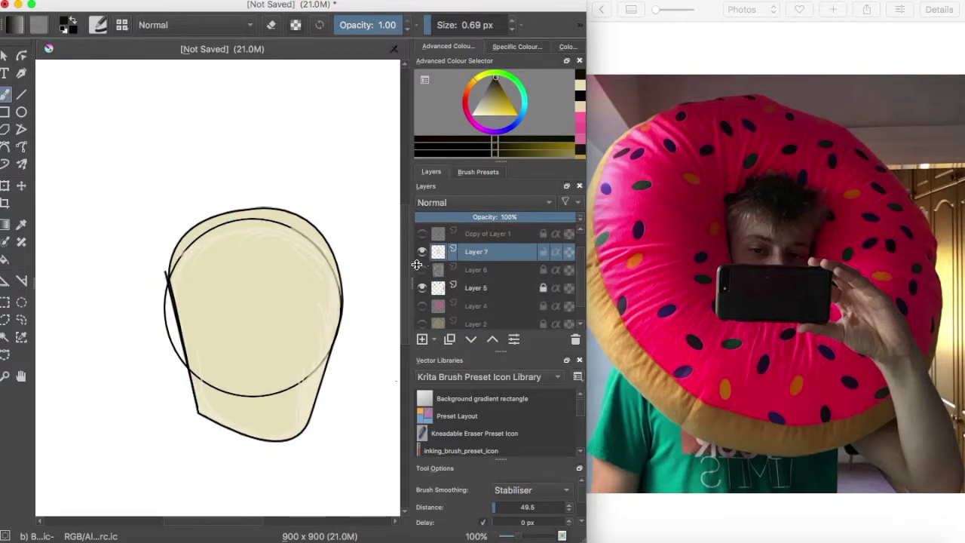
{"action": "left_click", "coordinate": [423, 287]}
Draw a black freehand nose in the middle of the face on Layer 7.
{"action": "left_click", "coordinate": [5, 147]}
{"action": "left_click", "coordinate": [9, 95]}
{"action": "left_click_drag", "start_coordinate": [272, 355], "coordinate": [261, 354]}
Draw closed Bezier outlines for the eyes on both sides of the nose.
{"action": "left_click", "coordinate": [5, 147]}
{"action": "left_click", "coordinate": [221, 320]}
{"action": "left_click_drag", "start_coordinate": [260, 315], "coordinate": [286, 363]}
{"action": "mouse_move", "coordinate": [215, 329]}
{"action": "left_mouse_down"}
{"action": "mouse_move", "coordinate": [232, 313]}
{"action": "mouse_move", "coordinate": [221, 319]}
{"action": "left_mouse_up"}
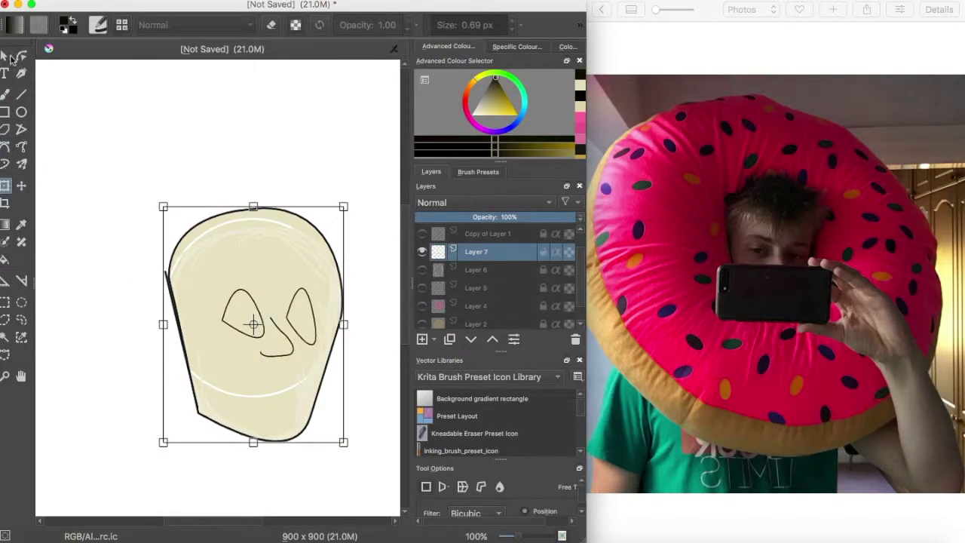
Show Layer 6, undo the right eye and redraw it as a slightly shifted closed Bezier outline.
{"action": "left_click", "coordinate": [423, 269]}
{"action": "key", "text": "super+z"}
{"action": "left_click", "coordinate": [5, 147]}
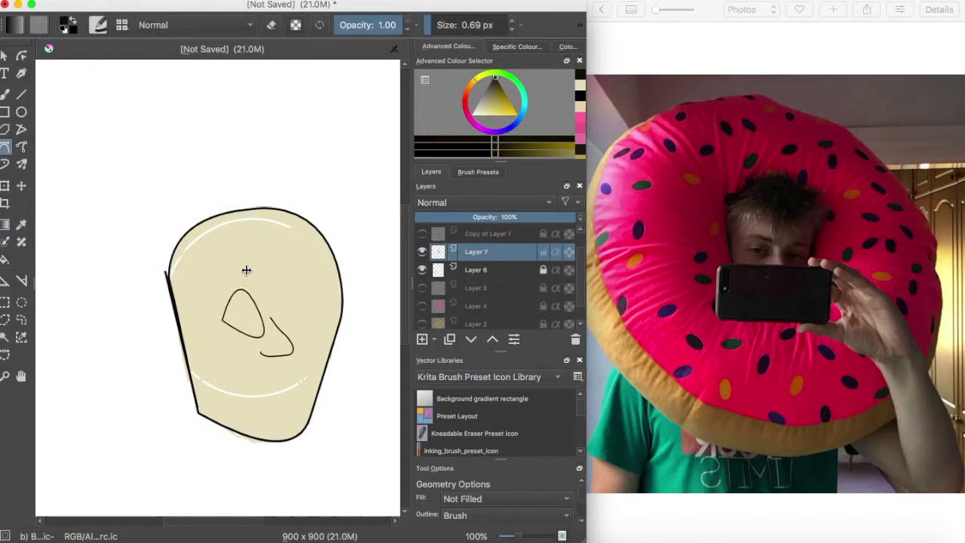
{"action": "left_click_drag", "start_coordinate": [321, 350], "coordinate": [330, 376]}
{"action": "mouse_move", "coordinate": [291, 321]}
{"action": "left_mouse_down"}
{"action": "mouse_move", "coordinate": [270, 324]}
{"action": "mouse_move", "coordinate": [290, 322]}
{"action": "left_mouse_up"}
{"action": "left_click", "coordinate": [5, 185]}
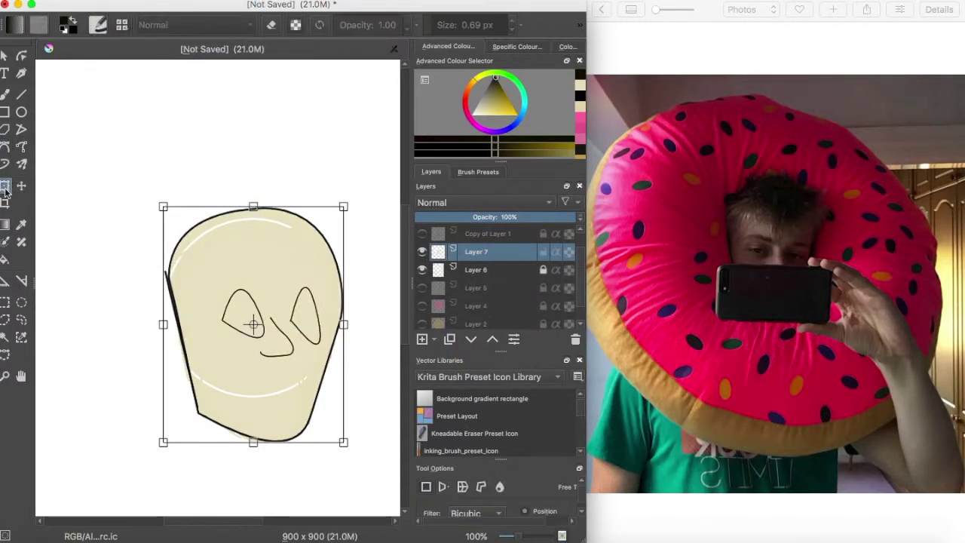
Undo and redo the latest changes to the eye outlines.
{"action": "left_click", "coordinate": [107, 0]}
{"action": "left_click", "coordinate": [115, 4]}
{"action": "left_click", "coordinate": [107, 0]}
{"action": "left_click", "coordinate": [121, 16]}
{"action": "left_click", "coordinate": [107, 0]}
{"action": "left_click", "coordinate": [107, 4]}
{"action": "left_click", "coordinate": [107, 0]}
{"action": "left_click", "coordinate": [106, 6]}
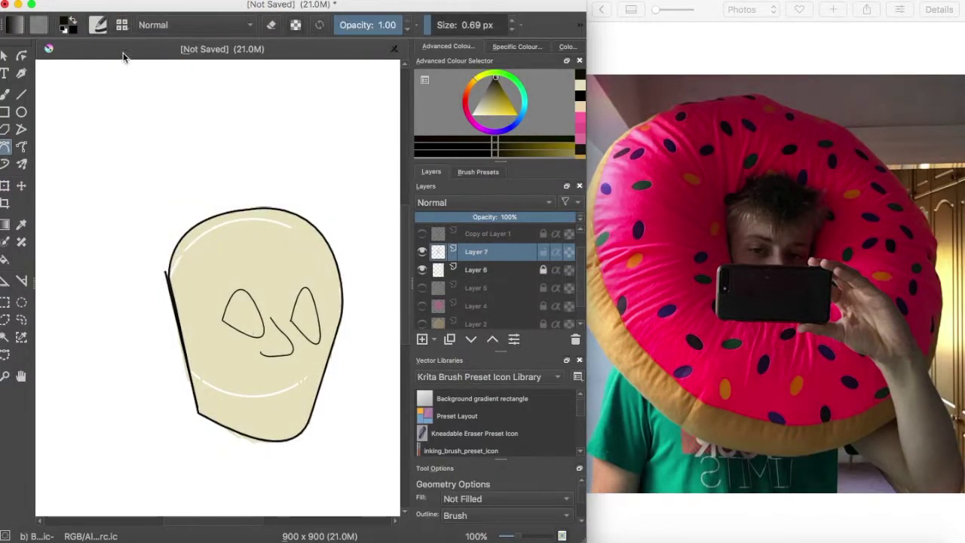
Try another Bezier outline near the right eye and undo the existing eye outlines.
{"action": "mouse_move", "coordinate": [312, 324]}
{"action": "left_mouse_down"}
{"action": "mouse_move", "coordinate": [328, 390]}
{"action": "mouse_move", "coordinate": [298, 341]}
{"action": "mouse_move", "coordinate": [280, 341]}
{"action": "mouse_move", "coordinate": [326, 363]}
{"action": "left_mouse_up"}
{"action": "left_click", "coordinate": [21, 376]}
{"action": "left_click", "coordinate": [4, 147]}
{"action": "left_click", "coordinate": [289, 310]}
{"action": "key", "text": "Escape"}
{"action": "key", "text": "super+z"}
{"action": "left_click", "coordinate": [130, 0]}
{"action": "left_click", "coordinate": [118, 4]}
{"action": "left_click", "coordinate": [106, 0]}
{"action": "left_click", "coordinate": [130, 16]}
Draw the left eye on Layer 7 as an arched crescent with Bezier curves.
{"action": "mouse_move", "coordinate": [209, 323]}
{"action": "left_mouse_down"}
{"action": "mouse_move", "coordinate": [295, 387]}
{"action": "mouse_move", "coordinate": [187, 290]}
{"action": "mouse_move", "coordinate": [169, 339]}
{"action": "mouse_move", "coordinate": [179, 388]}
{"action": "mouse_move", "coordinate": [189, 383]}
{"action": "left_mouse_up"}
{"action": "key", "text": "Return"}
{"action": "left_click", "coordinate": [130, 0]}
{"action": "left_click", "coordinate": [117, 4]}
{"action": "left_click", "coordinate": [106, 0]}
{"action": "left_click", "coordinate": [120, 16]}
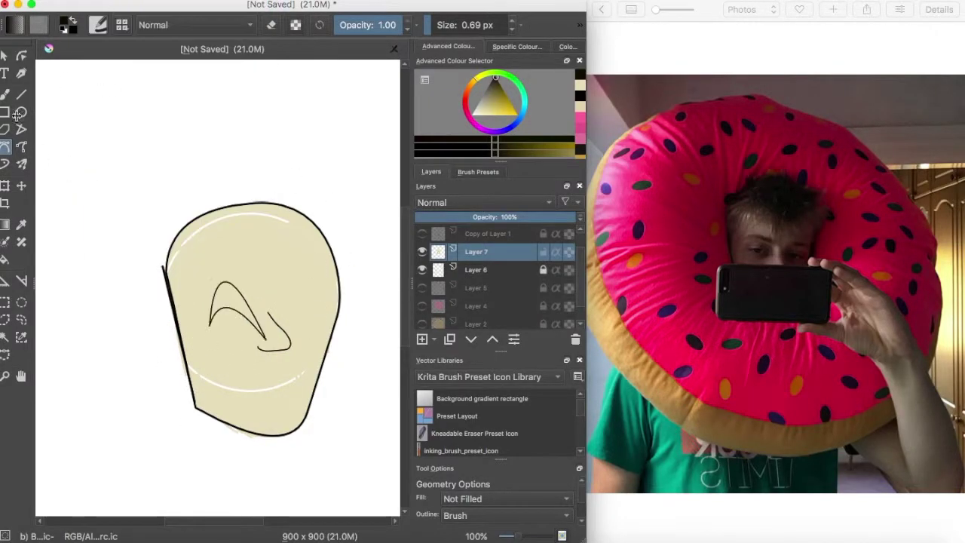
Draw a matching Bezier crescent for the right eye, starting at the top of the nose.
{"action": "left_click_drag", "start_coordinate": [318, 315], "coordinate": [260, 351]}
{"action": "key", "text": "Return"}
{"action": "left_click", "coordinate": [106, 0]}
{"action": "left_click", "coordinate": [120, 4]}
{"action": "left_click", "coordinate": [269, 314]}
{"action": "left_click_drag", "start_coordinate": [320, 335], "coordinate": [332, 379]}
{"action": "left_click_drag", "start_coordinate": [269, 314], "coordinate": [253, 357]}
{"action": "key", "text": "Return"}
Try to flood fill the left eye crescent with an off-white colour.
{"action": "key", "text": "super+plus"}
{"action": "key", "text": "super+plus"}
{"action": "key", "text": "super+plus"}
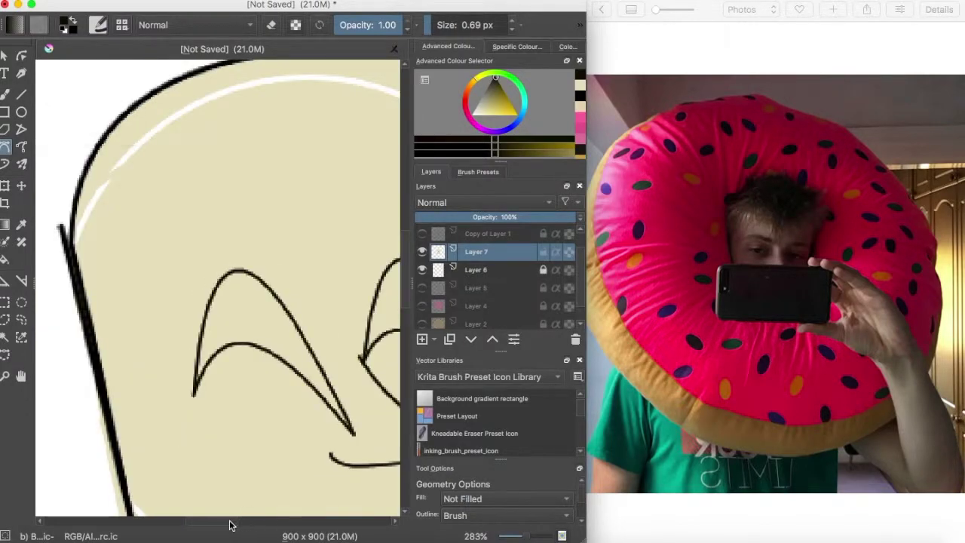
{"action": "left_click_drag", "start_coordinate": [230, 522], "coordinate": [247, 522]}
{"action": "left_click", "coordinate": [6, 259]}
{"action": "left_click", "coordinate": [475, 113]}
{"action": "left_click", "coordinate": [144, 320]}
Undo the off-white fill and both crescent eyes on Layer 7.
{"action": "left_click", "coordinate": [115, 1]}
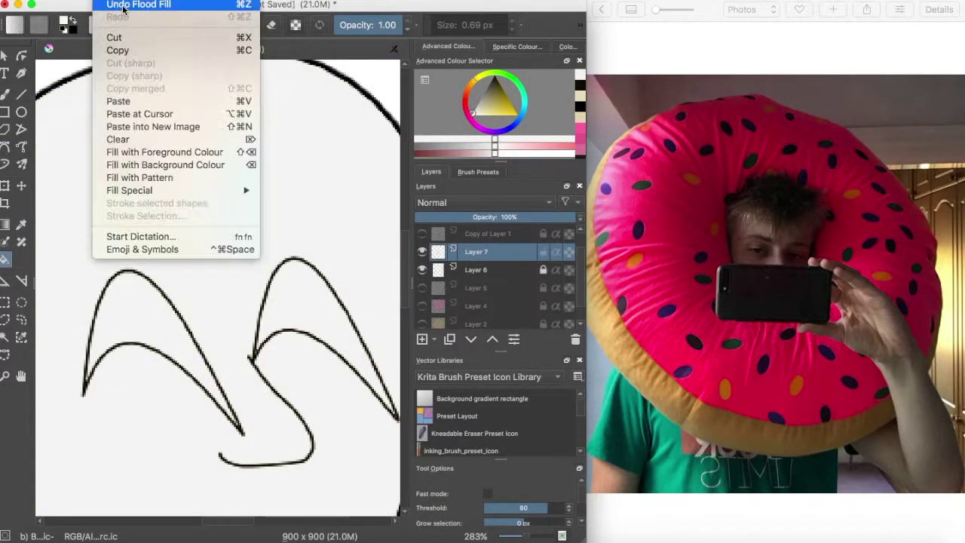
{"action": "left_click", "coordinate": [118, 5]}
{"action": "left_click", "coordinate": [115, 1]}
{"action": "left_click", "coordinate": [118, 6]}
{"action": "left_click", "coordinate": [115, 1]}
{"action": "left_click", "coordinate": [117, 5]}
Add a new layer above Layer 7 and lock Layer 7.
{"action": "left_click", "coordinate": [423, 341]}
{"action": "left_click", "coordinate": [543, 270]}
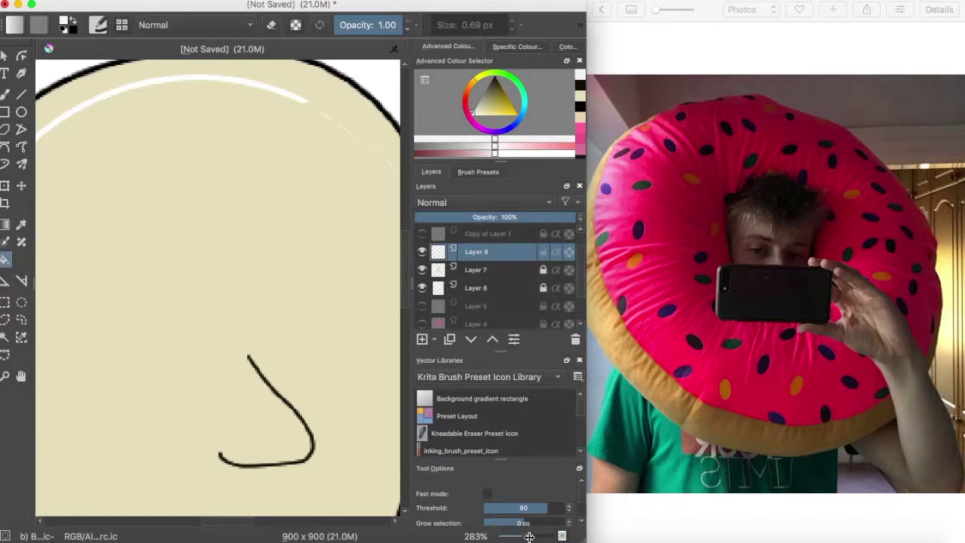
{"action": "left_click_drag", "start_coordinate": [527, 537], "coordinate": [521, 537]}
Try to draw the left eye as a Bezier crescent on the new layer in off-white and undo it.
{"action": "left_click", "coordinate": [5, 148]}
{"action": "left_click", "coordinate": [137, 325]}
{"action": "left_click_drag", "start_coordinate": [202, 329], "coordinate": [260, 464]}
{"action": "mouse_move", "coordinate": [137, 325]}
{"action": "left_mouse_down"}
{"action": "mouse_move", "coordinate": [131, 334]}
{"action": "mouse_move", "coordinate": [109, 300]}
{"action": "left_mouse_up"}
{"action": "left_click", "coordinate": [116, 0]}
{"action": "left_click", "coordinate": [118, 5]}
Set the colour to black and draw the left eye as an arched Bezier crescent on Layer 8.
{"action": "left_click_drag", "start_coordinate": [494, 84], "coordinate": [493, 66]}
{"action": "left_click", "coordinate": [137, 320]}
{"action": "left_click_drag", "start_coordinate": [203, 322], "coordinate": [250, 426]}
{"action": "mouse_move", "coordinate": [137, 321]}
{"action": "left_mouse_down"}
{"action": "mouse_move", "coordinate": [123, 390]}
{"action": "mouse_move", "coordinate": [101, 394]}
{"action": "left_mouse_up"}
Draw a matching black Bezier crescent for the right eye on Layer 8.
{"action": "left_click", "coordinate": [234, 323]}
{"action": "left_click_drag", "start_coordinate": [291, 325], "coordinate": [345, 431]}
{"action": "left_click", "coordinate": [116, 1]}
{"action": "left_click", "coordinate": [117, 5]}
{"action": "left_click", "coordinate": [115, 1]}
{"action": "left_click", "coordinate": [131, 16]}
{"action": "left_click", "coordinate": [235, 323]}
{"action": "left_click_drag", "start_coordinate": [235, 323], "coordinate": [205, 401]}
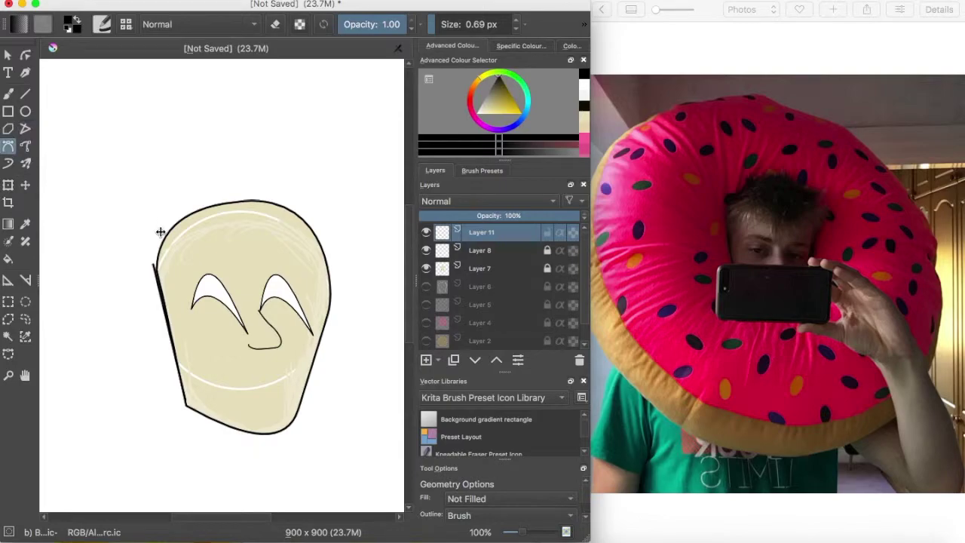
Draw a closed, spiky Bezier hair outline around the top of the head and forehead on Layer 11.
{"action": "left_click", "coordinate": [140, 280]}
{"action": "left_click_drag", "start_coordinate": [168, 247], "coordinate": [214, 228]}
{"action": "left_click", "coordinate": [186, 277]}
{"action": "left_click_drag", "start_coordinate": [298, 245], "coordinate": [293, 269]}
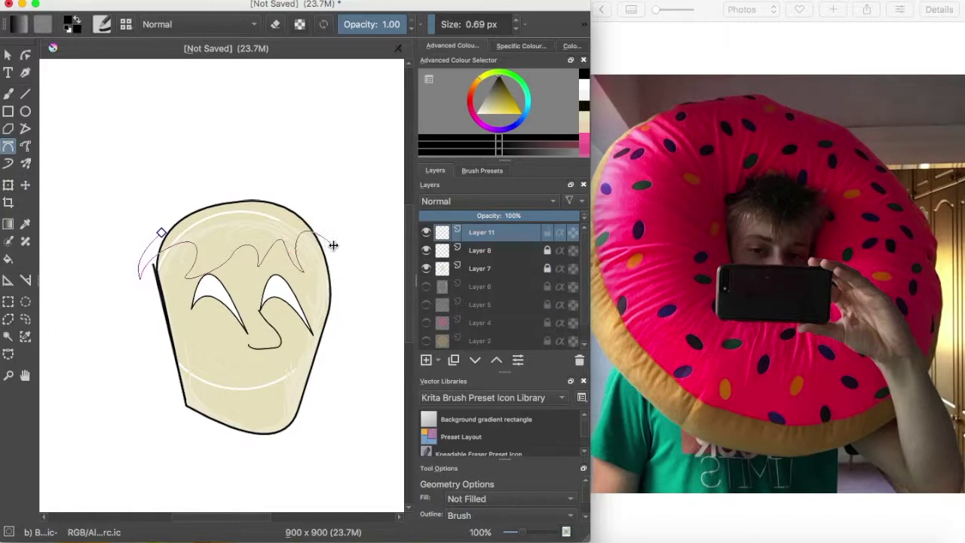
{"action": "left_click_drag", "start_coordinate": [356, 249], "coordinate": [353, 248]}
{"action": "mouse_move", "coordinate": [284, 211]}
{"action": "left_mouse_down"}
{"action": "mouse_move", "coordinate": [261, 227]}
{"action": "mouse_move", "coordinate": [283, 213]}
{"action": "left_mouse_up"}
{"action": "left_click_drag", "start_coordinate": [320, 185], "coordinate": [322, 184]}
{"action": "left_click_drag", "start_coordinate": [257, 200], "coordinate": [297, 236]}
{"action": "mouse_move", "coordinate": [223, 181]}
{"action": "left_mouse_down"}
{"action": "mouse_move", "coordinate": [202, 152]}
{"action": "mouse_move", "coordinate": [228, 177]}
{"action": "left_mouse_up"}
{"action": "left_click_drag", "start_coordinate": [161, 197], "coordinate": [100, 243]}
{"action": "left_click", "coordinate": [161, 233]}
Enlarge the hair outline so it rises above and overhangs the head, and set the colour to dark olive yellow.
{"action": "key", "text": "ctrl+t"}
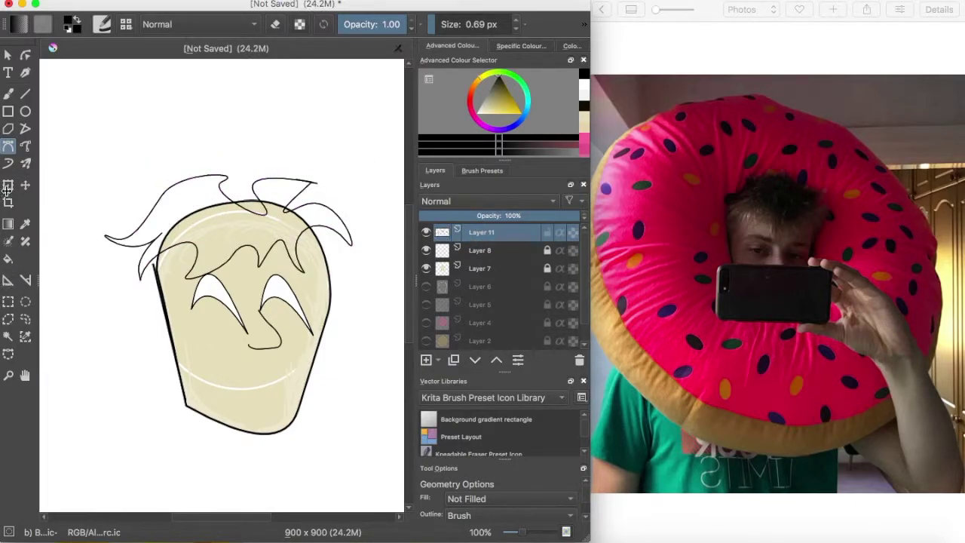
{"action": "left_click_drag", "start_coordinate": [116, 165], "coordinate": [116, 148]}
{"action": "left_click_drag", "start_coordinate": [353, 281], "coordinate": [379, 285]}
{"action": "left_click", "coordinate": [504, 100]}
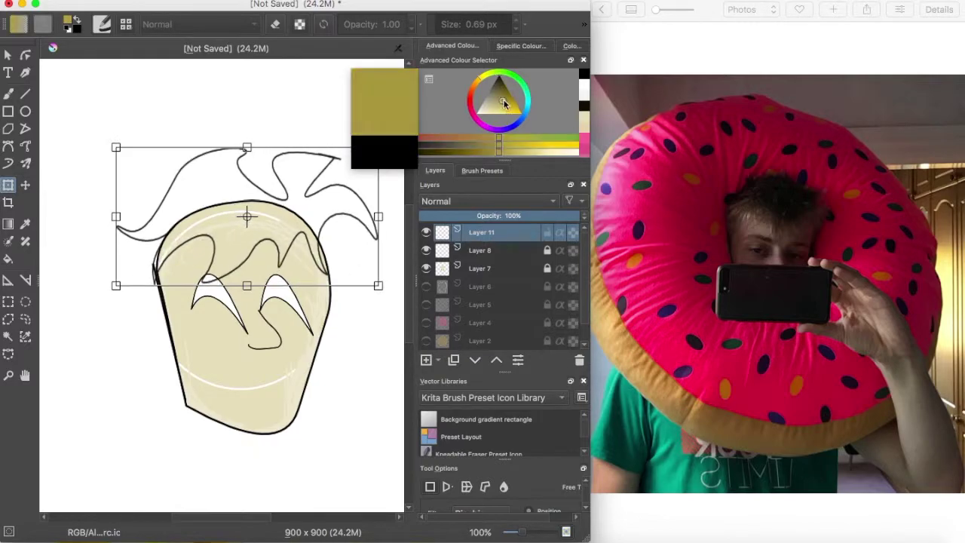
Try to fill the hair outline with olive yellow while it overlaps the head.
{"action": "left_click", "coordinate": [8, 260]}
{"action": "left_click", "coordinate": [227, 230]}
{"action": "left_click", "coordinate": [96, 1]}
{"action": "left_click", "coordinate": [109, 5]}
{"action": "left_click", "coordinate": [193, 185]}
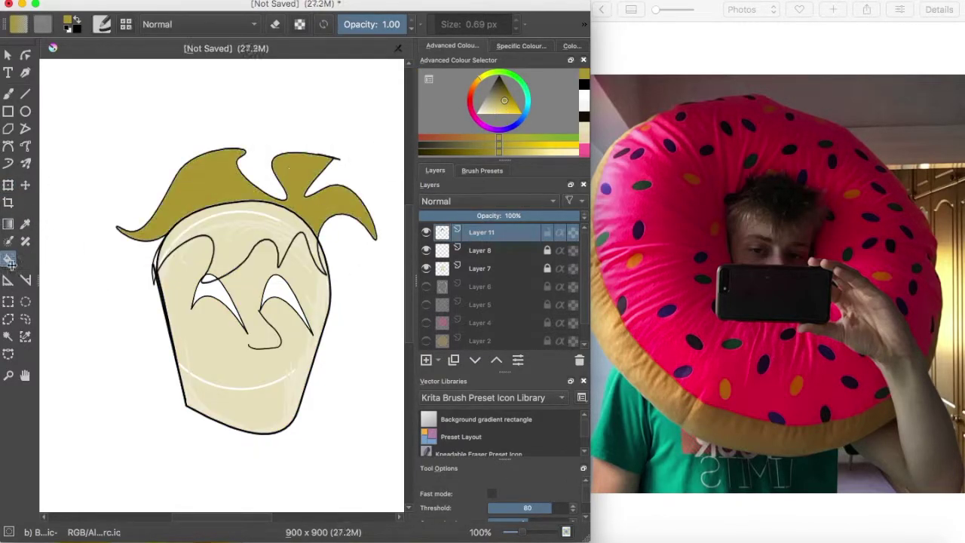
Try to shift the hair up and left and fill it there, and undo the attempt.
{"action": "left_click", "coordinate": [8, 185]}
{"action": "left_click_drag", "start_coordinate": [226, 188], "coordinate": [179, 118]}
{"action": "left_click", "coordinate": [8, 260]}
{"action": "left_click", "coordinate": [166, 136]}
{"action": "left_click", "coordinate": [96, 0]}
{"action": "left_click", "coordinate": [111, 5]}
Move the hair outline clear of the head towards the canvas's upper left and fill it with a brighter mustard yellow.
{"action": "left_click", "coordinate": [8, 186]}
{"action": "left_click_drag", "start_coordinate": [171, 200], "coordinate": [112, 111]}
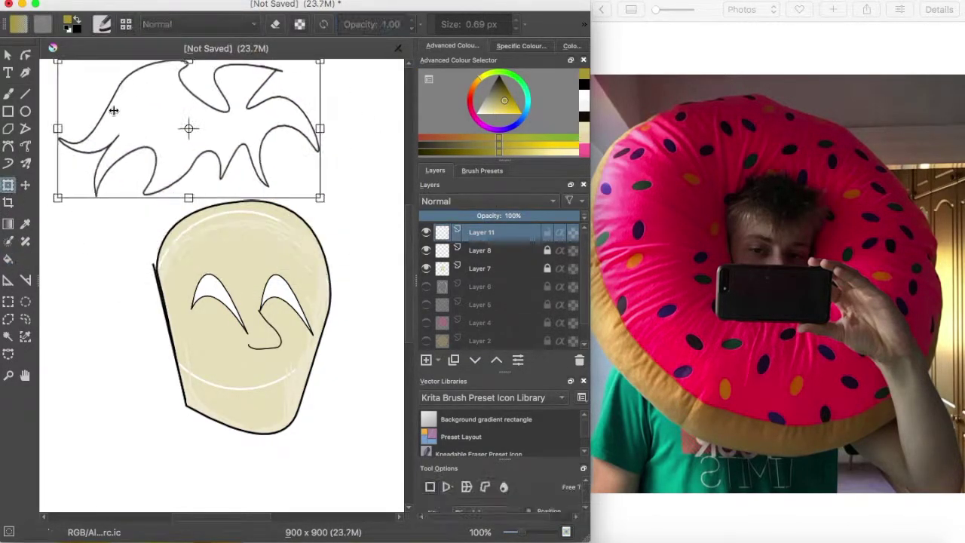
{"action": "left_click", "coordinate": [8, 260]}
{"action": "left_click", "coordinate": [190, 134]}
{"action": "left_click_drag", "start_coordinate": [504, 101], "coordinate": [509, 106]}
{"action": "left_click", "coordinate": [215, 121]}
Move the filled hair back onto the head so the fringe falls over the forehead.
{"action": "left_click", "coordinate": [9, 185]}
{"action": "left_click", "coordinate": [25, 186]}
{"action": "mouse_move", "coordinate": [172, 125]}
{"action": "left_mouse_down"}
{"action": "mouse_move", "coordinate": [221, 216]}
{"action": "mouse_move", "coordinate": [240, 214]}
{"action": "left_mouse_up"}
Show the pink icing on Layer 4 and the tan doughnut base on Layer 2 behind the head.
{"action": "left_click", "coordinate": [8, 94]}
{"action": "key", "text": "super+minus"}
{"action": "key", "text": "super+minus"}
{"action": "left_click", "coordinate": [426, 323]}
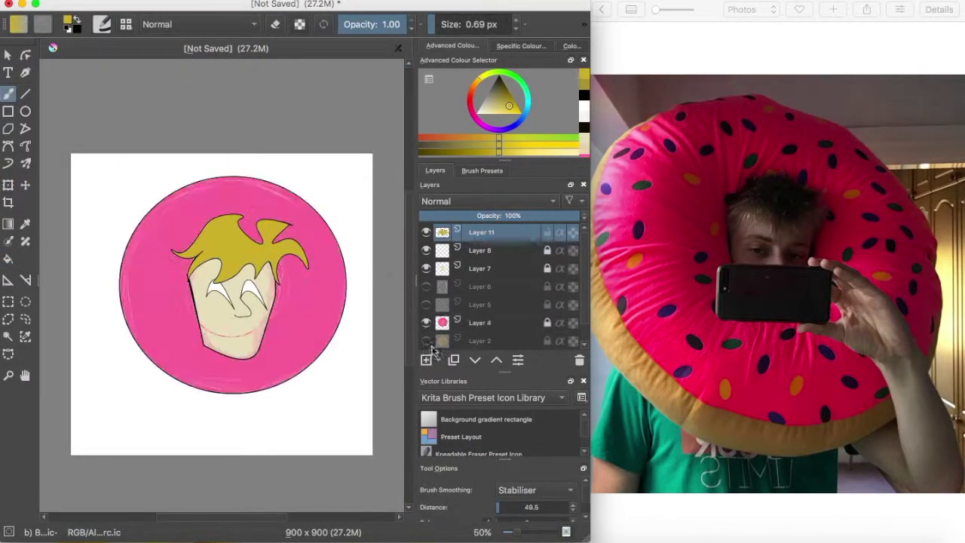
{"action": "left_click", "coordinate": [426, 341]}
Widen the hair slightly to fit the head, lock Layer 11 and make Layer 8 the active layer.
{"action": "left_click", "coordinate": [9, 186]}
{"action": "mouse_move", "coordinate": [164, 295]}
{"action": "left_mouse_down"}
{"action": "mouse_move", "coordinate": [178, 310]}
{"action": "mouse_move", "coordinate": [163, 300]}
{"action": "mouse_move", "coordinate": [174, 292]}
{"action": "left_mouse_up"}
{"action": "mouse_move", "coordinate": [302, 268]}
{"action": "left_mouse_down"}
{"action": "mouse_move", "coordinate": [289, 282]}
{"action": "mouse_move", "coordinate": [252, 283]}
{"action": "left_mouse_up"}
{"action": "left_click", "coordinate": [482, 250]}
{"action": "left_click", "coordinate": [8, 94]}
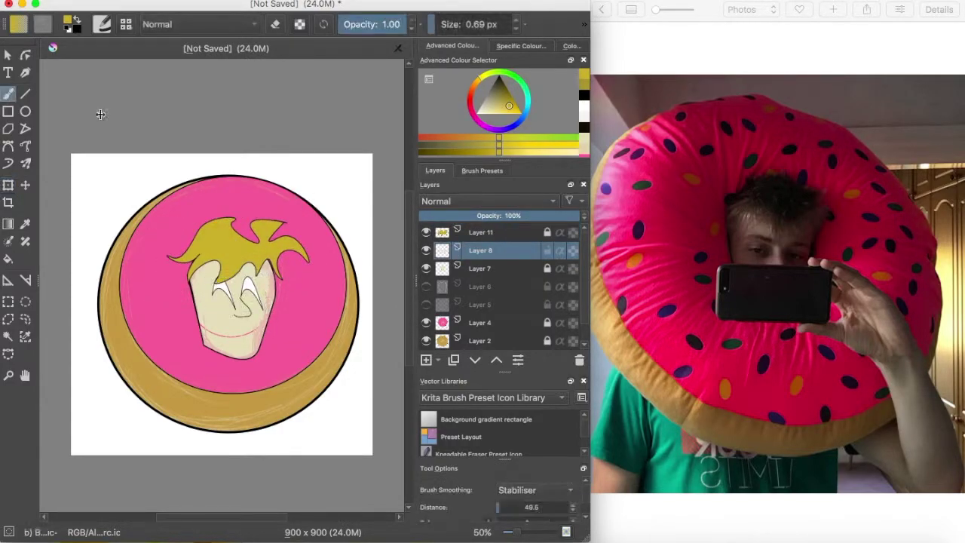
{"action": "left_click", "coordinate": [526, 533]}
{"action": "left_click", "coordinate": [9, 185]}
{"action": "left_click_drag", "start_coordinate": [227, 259], "coordinate": [187, 301]}
{"action": "key", "text": "super+z"}
{"action": "key", "text": "b"}
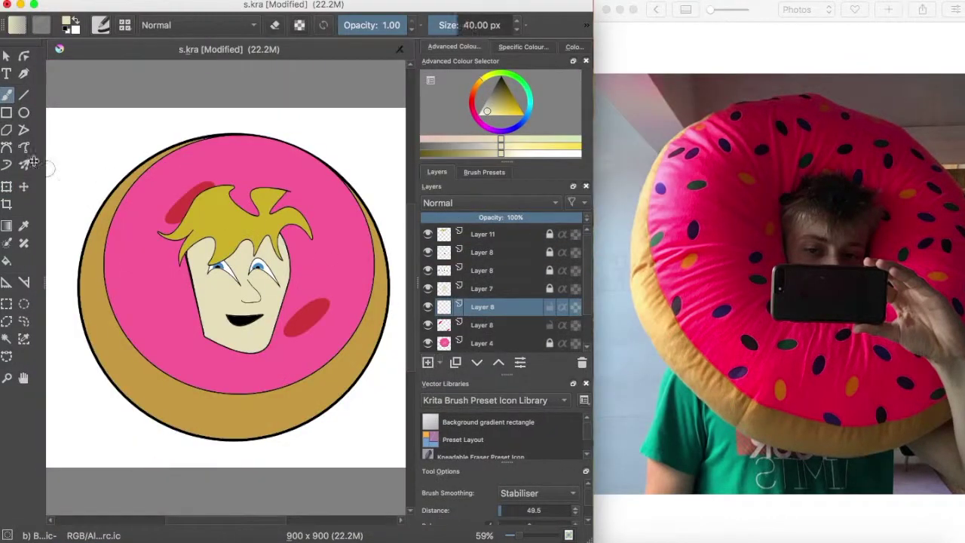
Draw an off-white elliptical sprinkle on the icing to the left of the face and rotate it diagonally.
{"action": "left_click_drag", "start_coordinate": [156, 296], "coordinate": [157, 298]}
{"action": "left_click_drag", "start_coordinate": [330, 227], "coordinate": [344, 287]}
{"action": "key", "text": "super+z"}
{"action": "left_click", "coordinate": [6, 187]}
{"action": "mouse_move", "coordinate": [178, 245]}
{"action": "left_mouse_down"}
{"action": "mouse_move", "coordinate": [191, 264]}
{"action": "mouse_move", "coordinate": [170, 279]}
{"action": "mouse_move", "coordinate": [192, 273]}
{"action": "mouse_move", "coordinate": [162, 292]}
{"action": "left_mouse_up"}
Set the colour to blue and fill the off-white sprinkle to the left of the face with it.
{"action": "left_click", "coordinate": [522, 119]}
{"action": "left_click_drag", "start_coordinate": [513, 112], "coordinate": [505, 106]}
{"action": "key", "text": "f"}
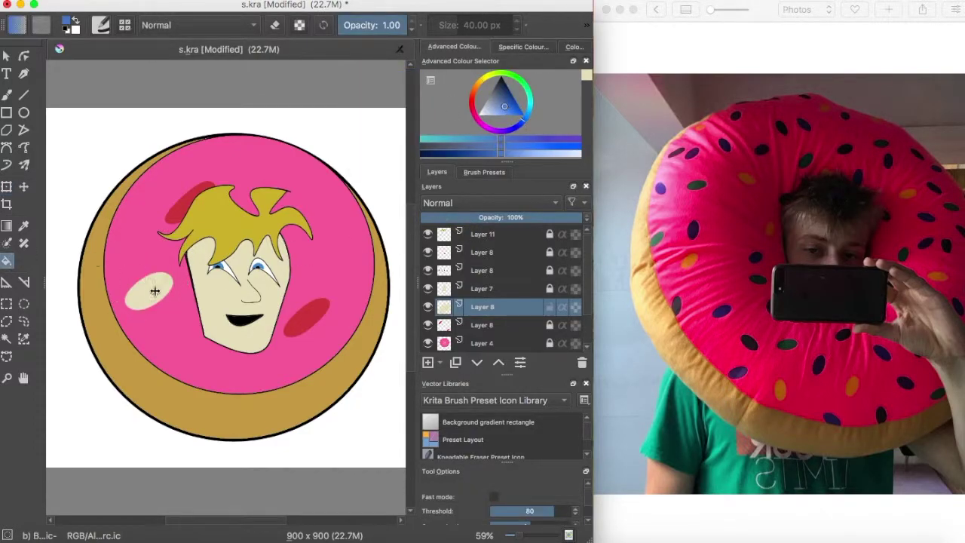
{"action": "left_click", "coordinate": [154, 288]}
{"action": "left_click", "coordinate": [74, 1]}
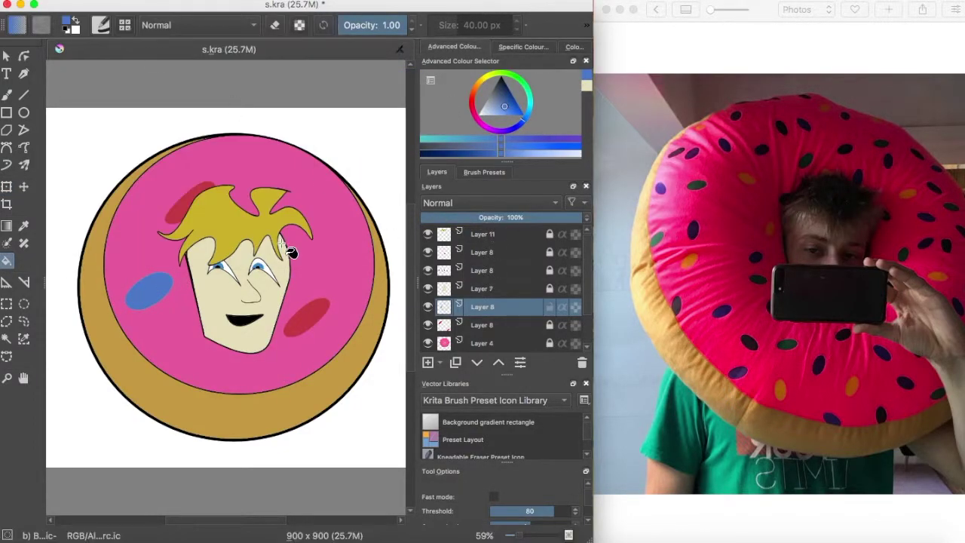
Try to add two blue upright elliptical sprinkles, one to the right of the face and one above the hair.
{"action": "left_click", "coordinate": [27, 114]}
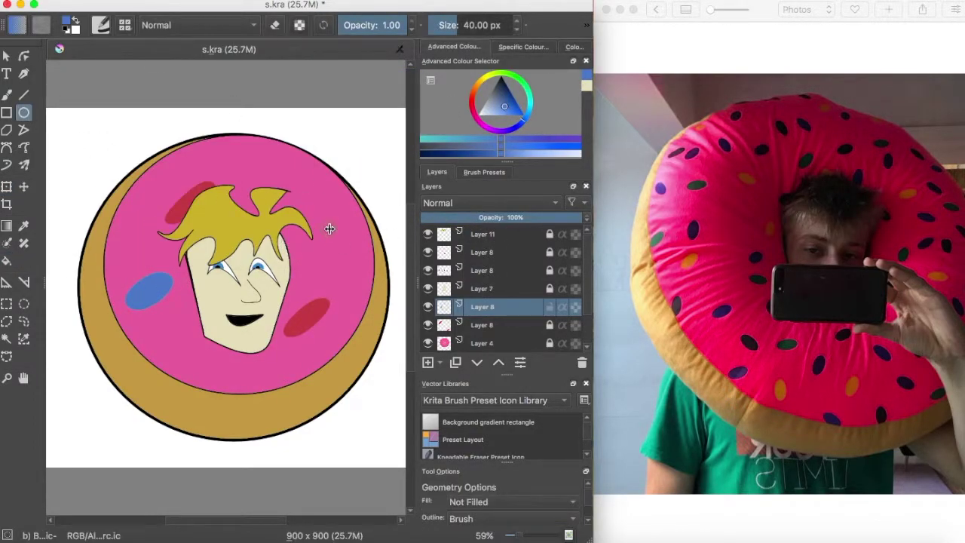
{"action": "left_click_drag", "start_coordinate": [329, 230], "coordinate": [338, 277]}
{"action": "left_click_drag", "start_coordinate": [237, 149], "coordinate": [245, 178]}
Set the colour to bright green, try it as a fill on the sprinkle above the hair, and undo back past both new ellipses.
{"action": "left_click", "coordinate": [522, 82]}
{"action": "left_click", "coordinate": [502, 109]}
{"action": "left_click", "coordinate": [511, 106]}
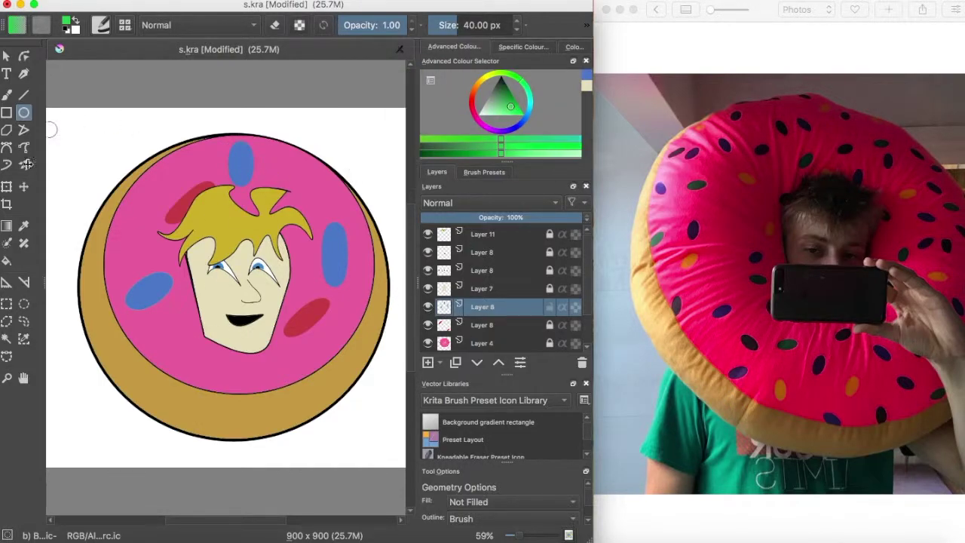
{"action": "left_click", "coordinate": [7, 260]}
{"action": "left_click", "coordinate": [239, 156]}
{"action": "key", "text": "super+z"}
{"action": "key", "text": "super+z"}
{"action": "key", "text": "super+z"}
Add a new layer, draw green elliptical sprinkles above the hair and right of the face, and rotate them diagonally.
{"action": "left_click", "coordinate": [429, 363]}
{"action": "left_click", "coordinate": [24, 113]}
{"action": "left_click_drag", "start_coordinate": [229, 142], "coordinate": [256, 183]}
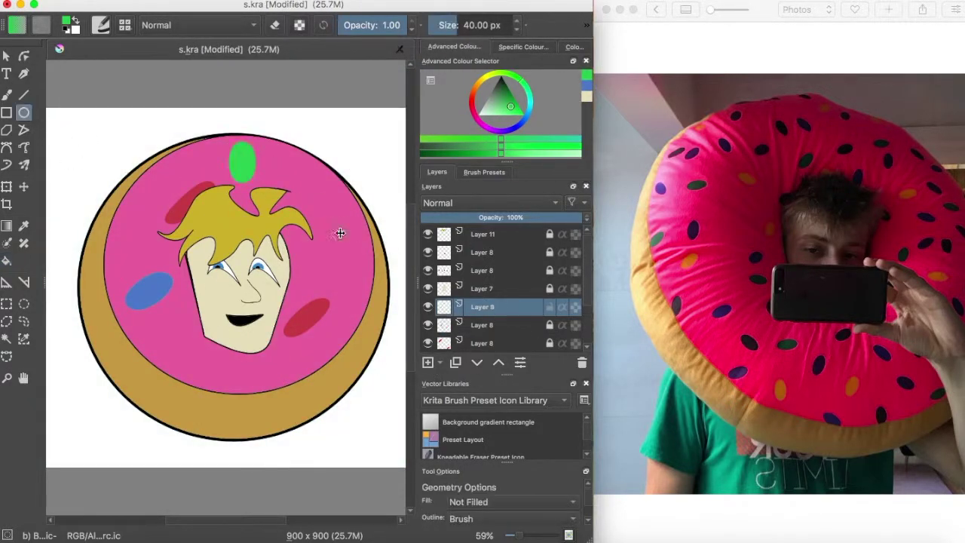
{"action": "left_click_drag", "start_coordinate": [321, 219], "coordinate": [347, 278]}
{"action": "left_click", "coordinate": [7, 187]}
{"action": "mouse_move", "coordinate": [330, 141]}
{"action": "left_mouse_down"}
{"action": "mouse_move", "coordinate": [359, 152]}
{"action": "mouse_move", "coordinate": [377, 202]}
{"action": "left_mouse_up"}
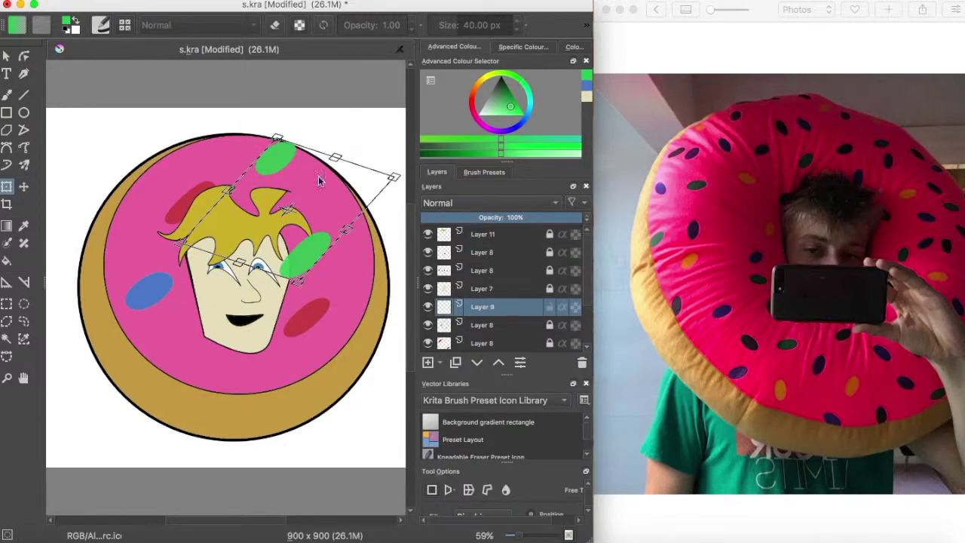
Lock the green sprinkles' layer and draw a yellow elliptical sprinkle below the face on a new layer, rotated diagonally.
{"action": "left_click", "coordinate": [550, 307]}
{"action": "left_click", "coordinate": [428, 362]}
{"action": "left_click", "coordinate": [488, 75]}
{"action": "left_click", "coordinate": [24, 112]}
{"action": "left_click_drag", "start_coordinate": [190, 344], "coordinate": [209, 384]}
{"action": "left_click", "coordinate": [6, 186]}
{"action": "mouse_move", "coordinate": [253, 332]}
{"action": "left_mouse_down"}
{"action": "mouse_move", "coordinate": [260, 349]}
{"action": "mouse_move", "coordinate": [226, 370]}
{"action": "left_mouse_up"}
{"action": "key", "text": "Return"}
Lock the current sprinkle layer and draw another yellow sprinkle above the hair on a new layer, rotated diagonally.
{"action": "left_click", "coordinate": [24, 112]}
{"action": "left_click", "coordinate": [549, 307]}
{"action": "left_click", "coordinate": [428, 362]}
{"action": "mouse_move", "coordinate": [239, 144]}
{"action": "left_mouse_down"}
{"action": "mouse_move", "coordinate": [240, 159]}
{"action": "mouse_move", "coordinate": [252, 134]}
{"action": "mouse_move", "coordinate": [241, 147]}
{"action": "left_mouse_up"}
{"action": "key", "text": "ctrl+t"}
{"action": "left_click_drag", "start_coordinate": [242, 147], "coordinate": [230, 157]}
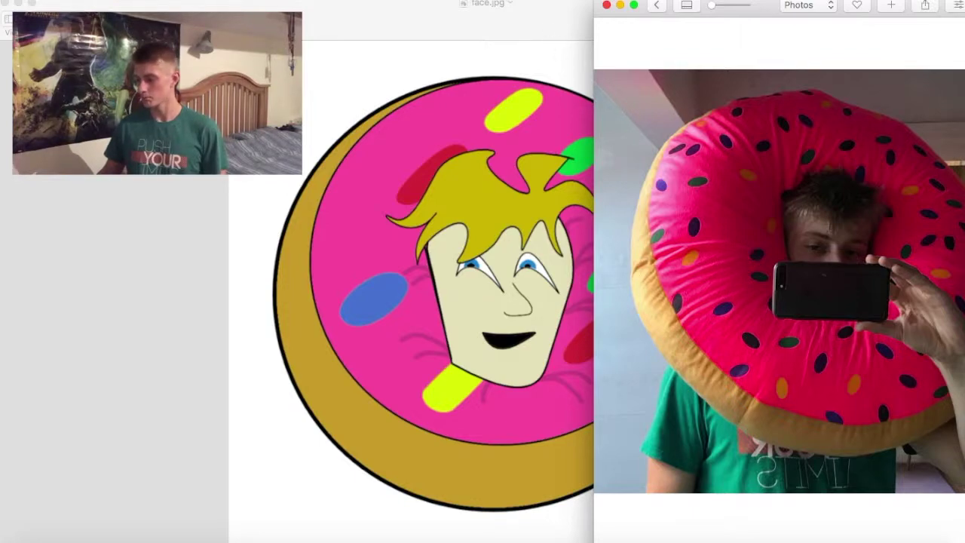
Close the reference photo's window to view the finished face.jpg on its own.
{"action": "left_click", "coordinate": [607, 6]}
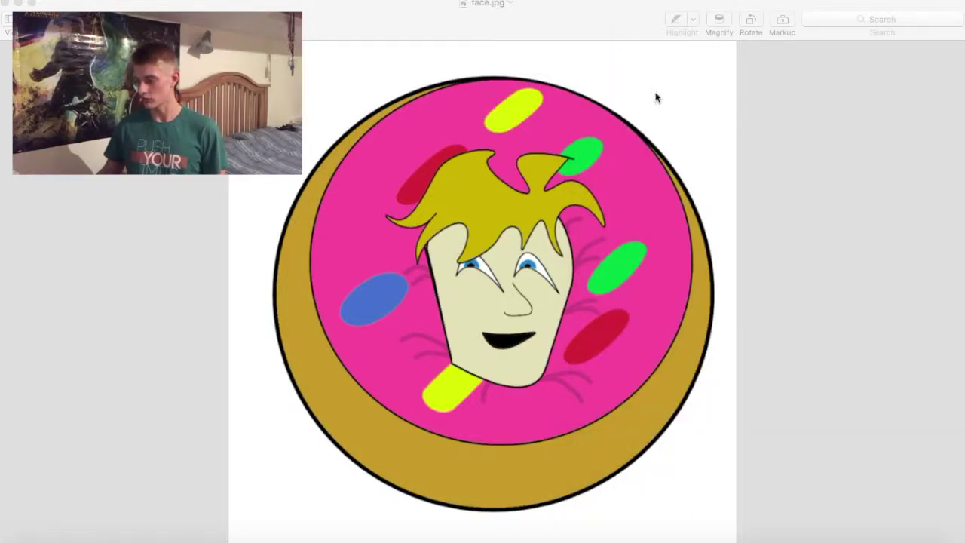